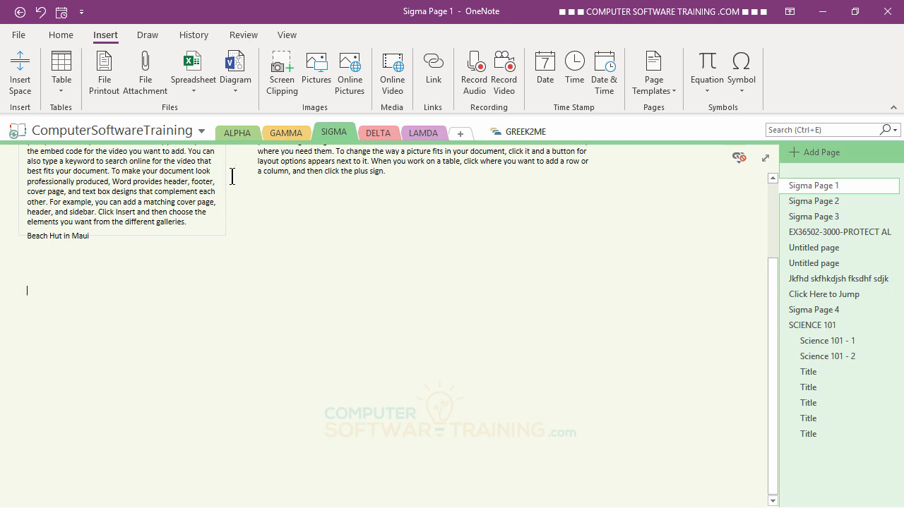
Insert a screen clipping of the farmhouse and windmill from the desktop wallpaper below the notes on Sigma Page 1
{"action": "left_click", "coordinate": [282, 77]}
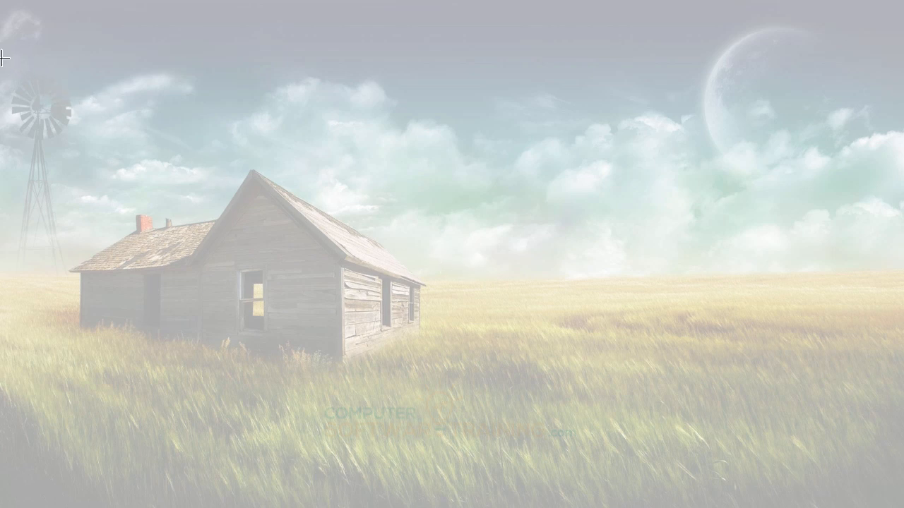
{"action": "left_click_drag", "start_coordinate": [2, 58], "coordinate": [510, 384]}
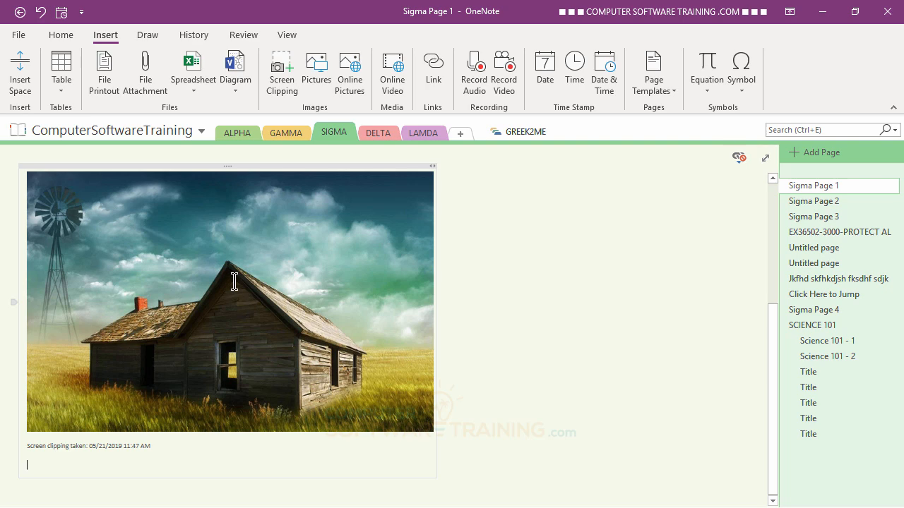
{"action": "scroll", "coordinate": [545, 300], "scroll_direction": "up", "scroll_amount": 4}
{"action": "scroll", "coordinate": [545, 300], "scroll_direction": "up", "scroll_amount": 2}
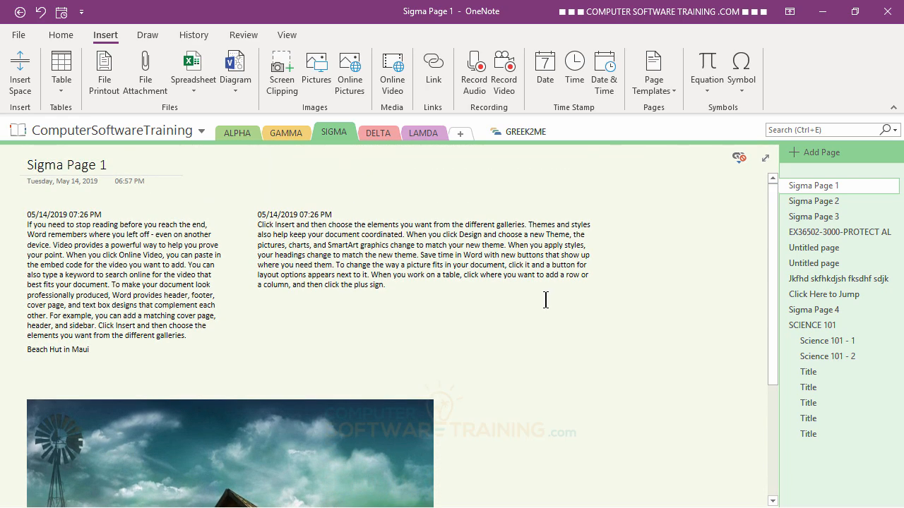
Shrink the farmhouse clipping proportionally to about three quarters of its width
{"action": "scroll", "coordinate": [545, 300], "scroll_direction": "down", "scroll_amount": 6}
{"action": "left_click", "coordinate": [283, 260]}
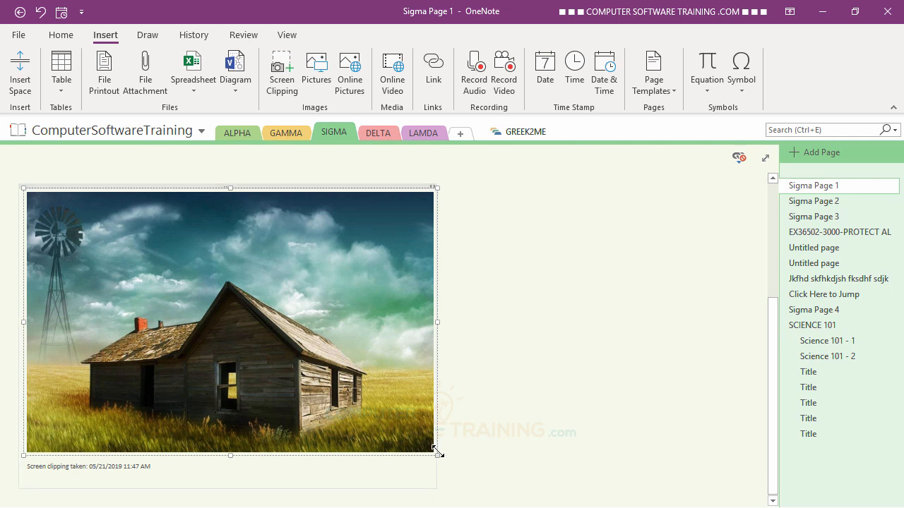
{"action": "left_click_drag", "start_coordinate": [437, 452], "coordinate": [312, 397]}
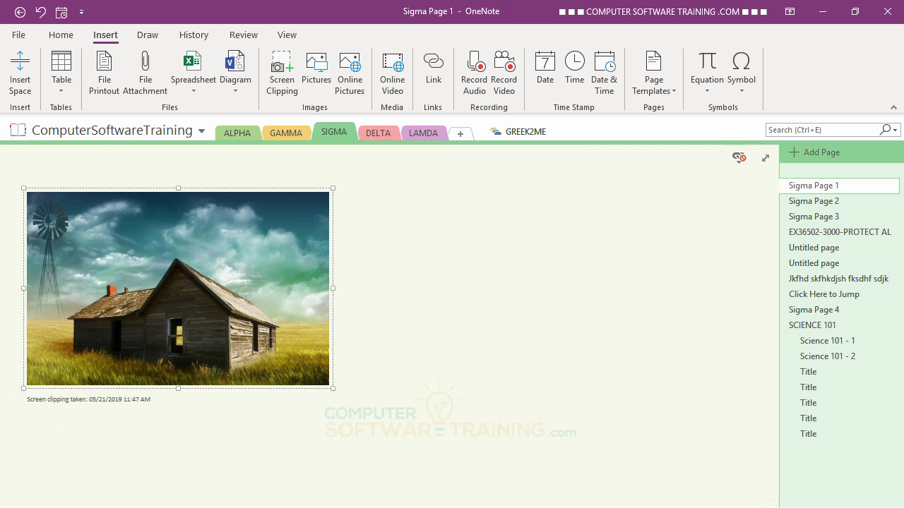
Insert a screen clipping of the Project window's ribbon in the blank area beside the farmhouse picture
{"action": "scroll", "coordinate": [550, 251], "scroll_direction": "up", "scroll_amount": 2}
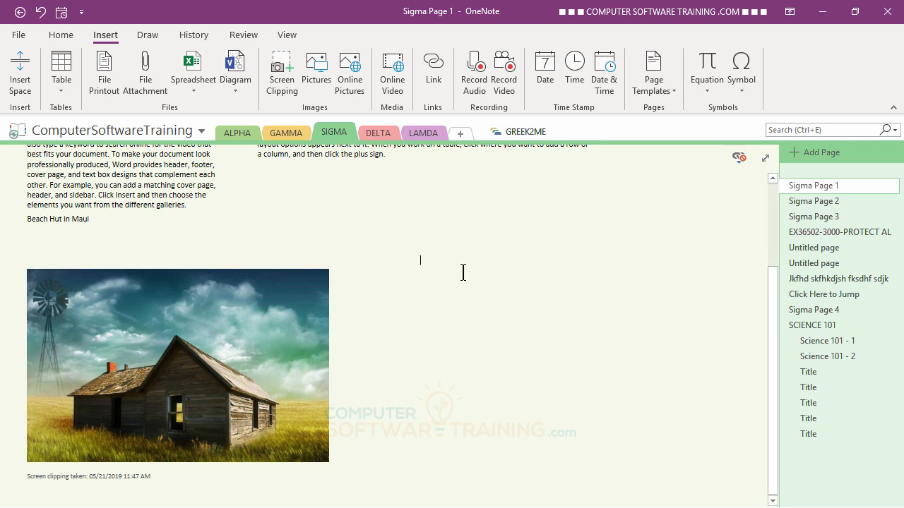
{"action": "left_click", "coordinate": [281, 70]}
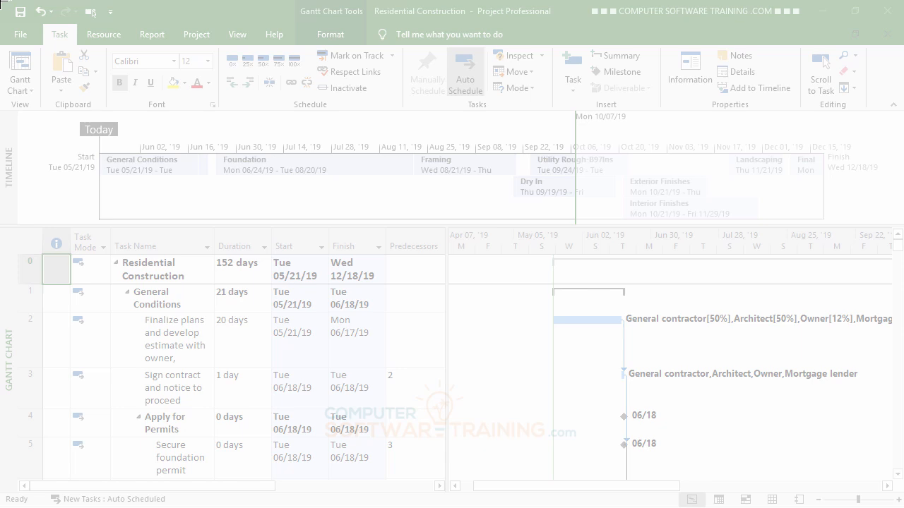
{"action": "left_click_drag", "start_coordinate": [2, 3], "coordinate": [532, 121]}
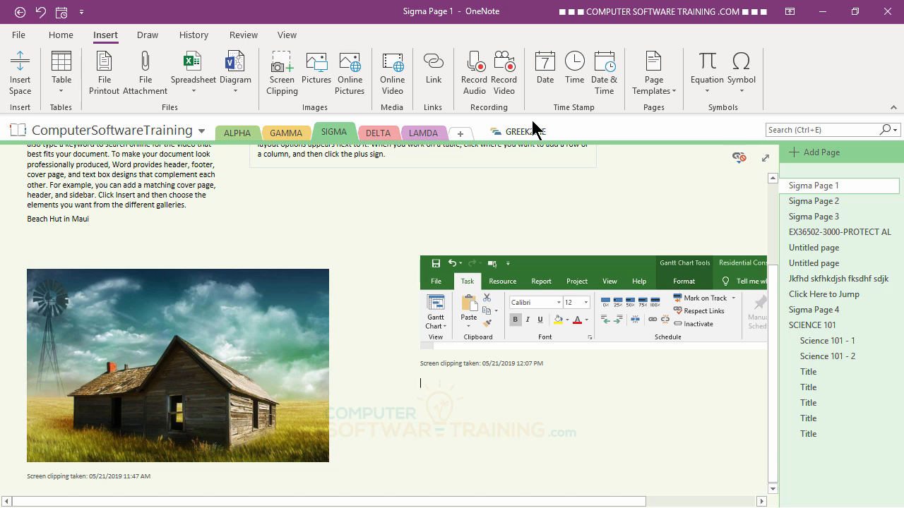
Move the Project ribbon clipping out of its note container to a free spot beside the farmhouse picture
{"action": "left_click", "coordinate": [613, 302]}
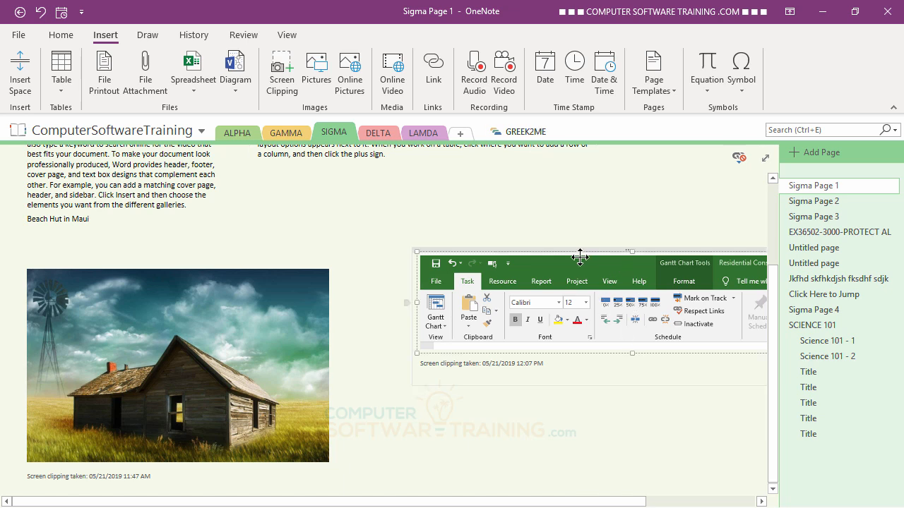
{"action": "left_click_drag", "start_coordinate": [580, 256], "coordinate": [452, 432]}
{"action": "scroll", "coordinate": [478, 365], "scroll_direction": "down", "scroll_amount": 1}
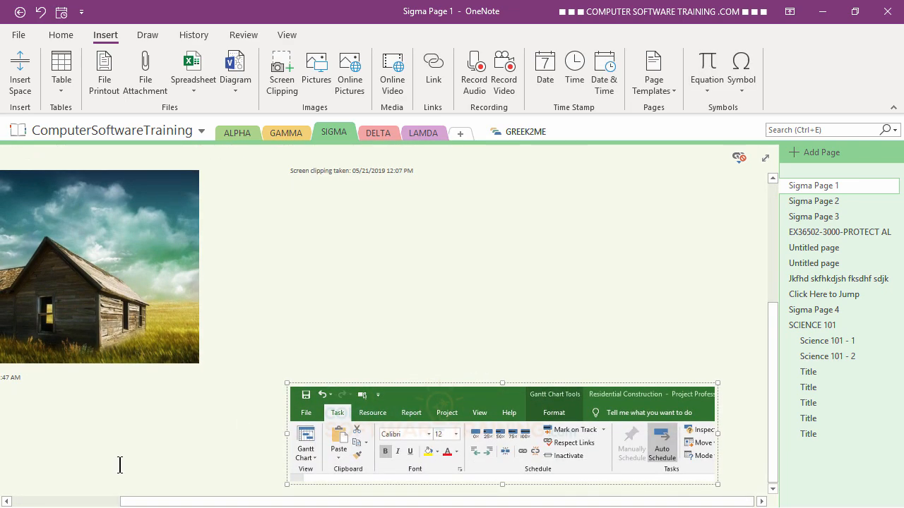
{"action": "left_click", "coordinate": [120, 465]}
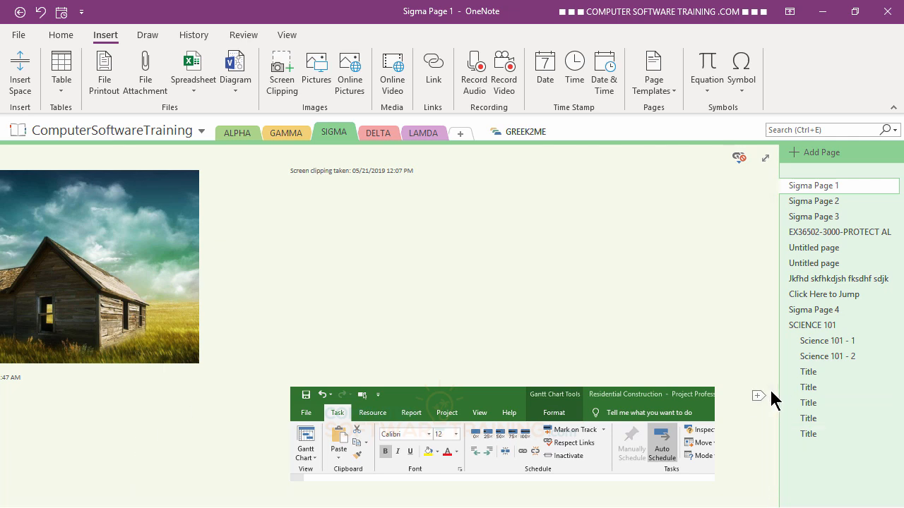
{"action": "left_click", "coordinate": [485, 393]}
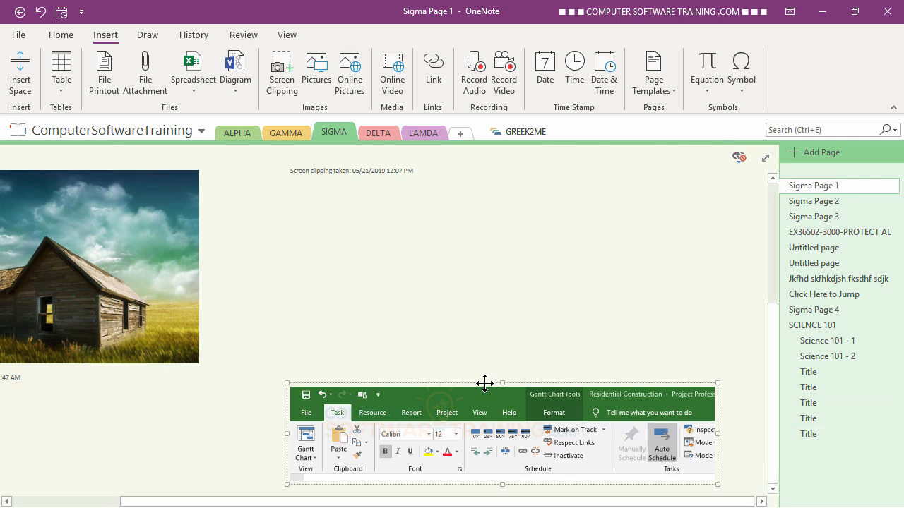
{"action": "left_click_drag", "start_coordinate": [484, 384], "coordinate": [445, 237]}
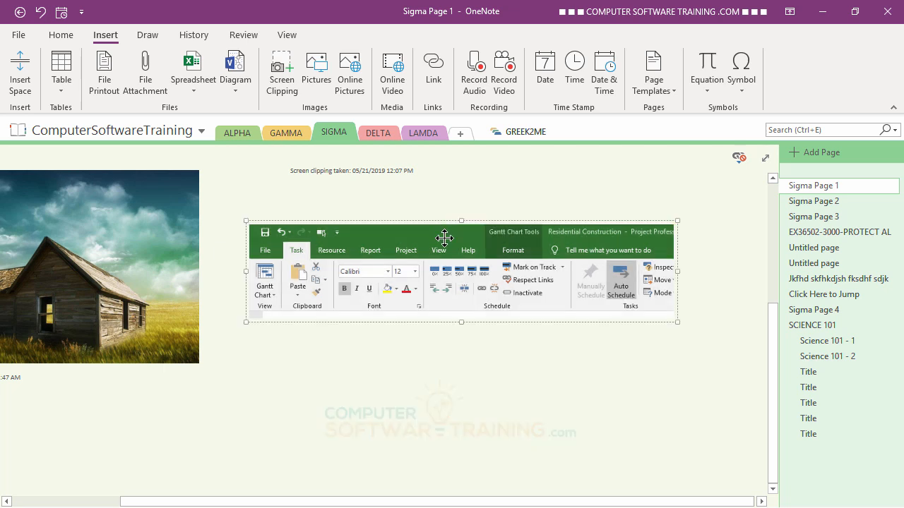
Move the ribbon clipping's date and time caption directly below the clipping image
{"action": "left_click", "coordinate": [356, 170]}
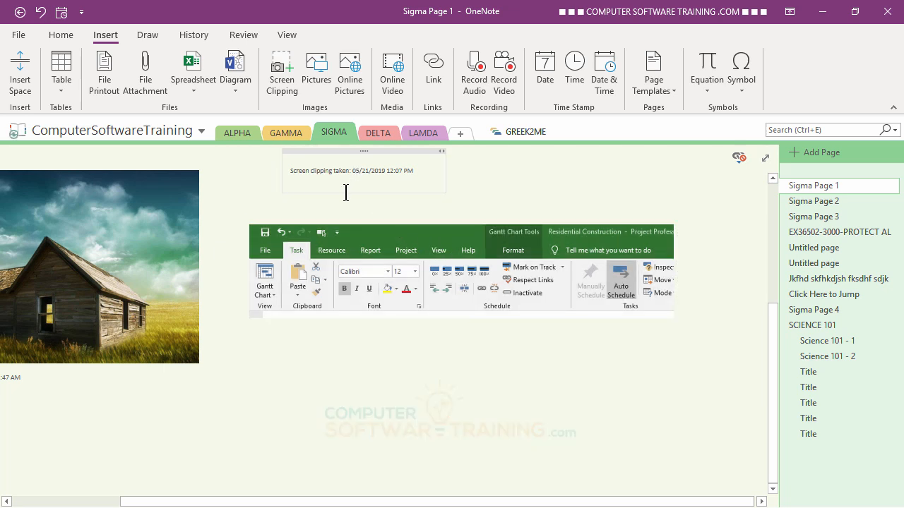
{"action": "left_click_drag", "start_coordinate": [343, 152], "coordinate": [306, 323]}
{"action": "left_click", "coordinate": [494, 390]}
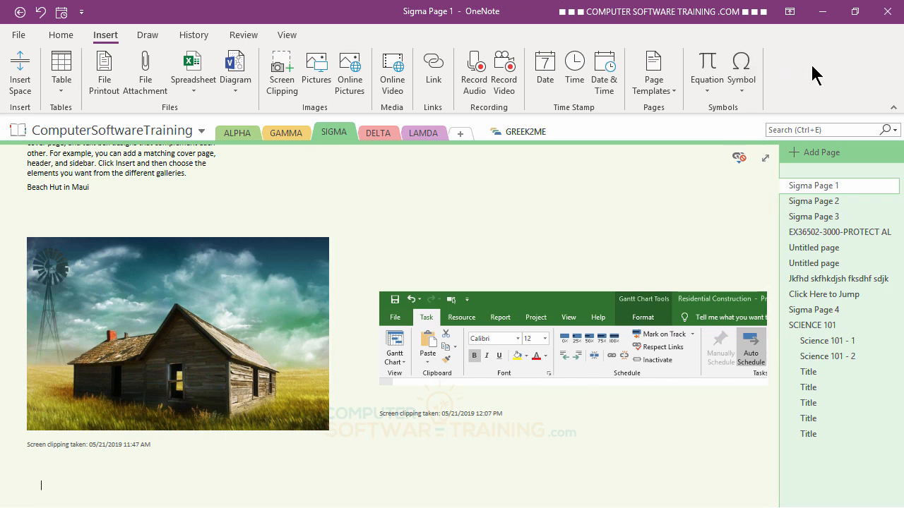
Minimize OneNote and capture the upper-left corner of the Project window, down through the timeline, as a new Snipping Tool snip
{"action": "left_click", "coordinate": [822, 18]}
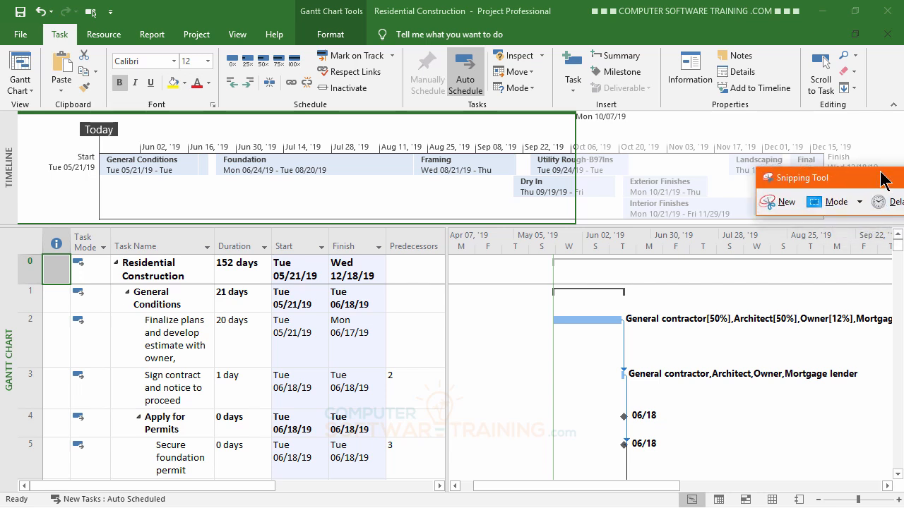
{"action": "left_click_drag", "start_coordinate": [886, 183], "coordinate": [727, 50]}
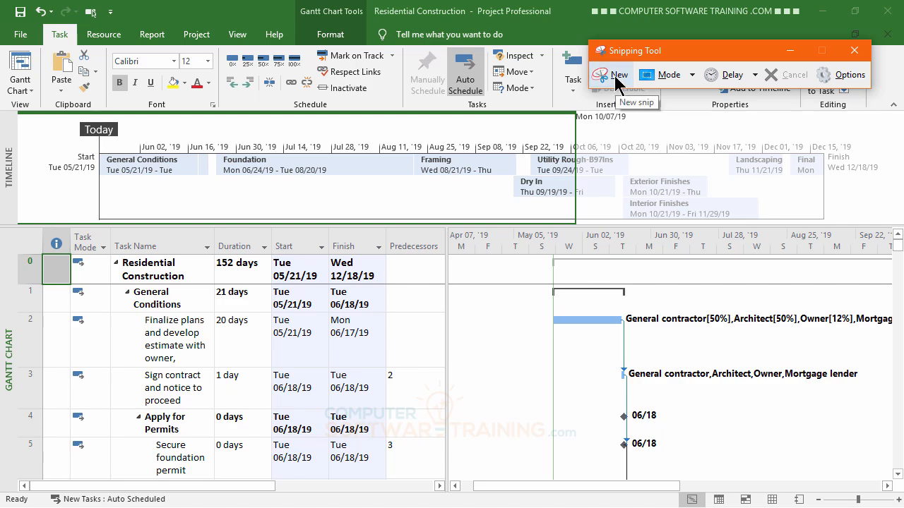
{"action": "left_click", "coordinate": [615, 77]}
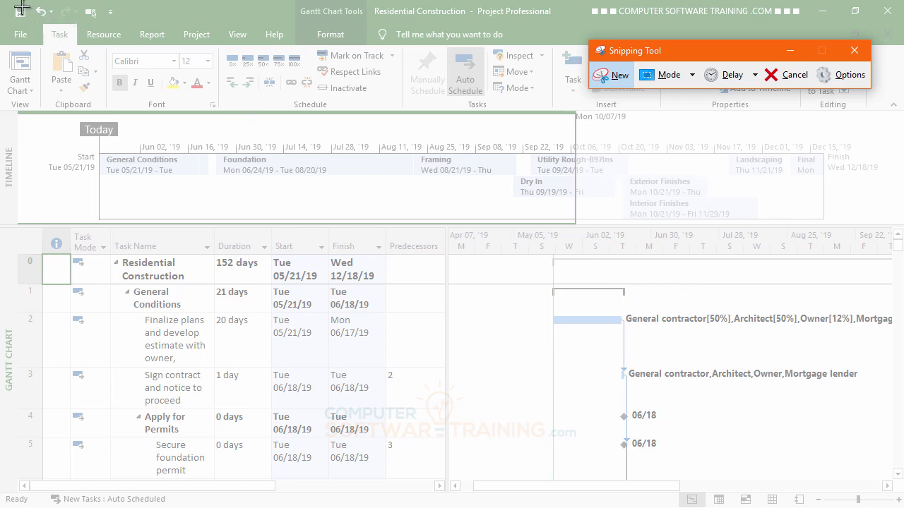
{"action": "left_click_drag", "start_coordinate": [6, 2], "coordinate": [197, 245]}
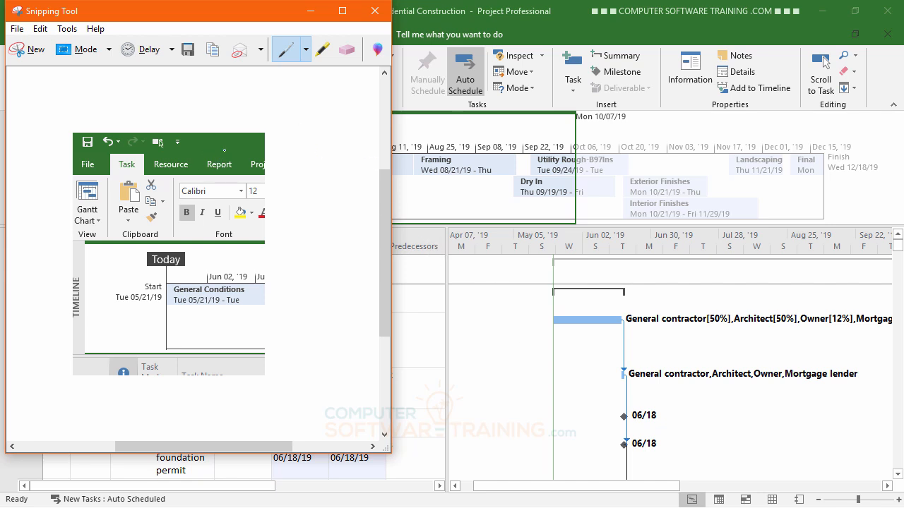
Circle the Task tab on the snip with the Red Pen, draw an arrow to the Today label, and close the Snipping Tool
{"action": "left_click", "coordinate": [307, 50]}
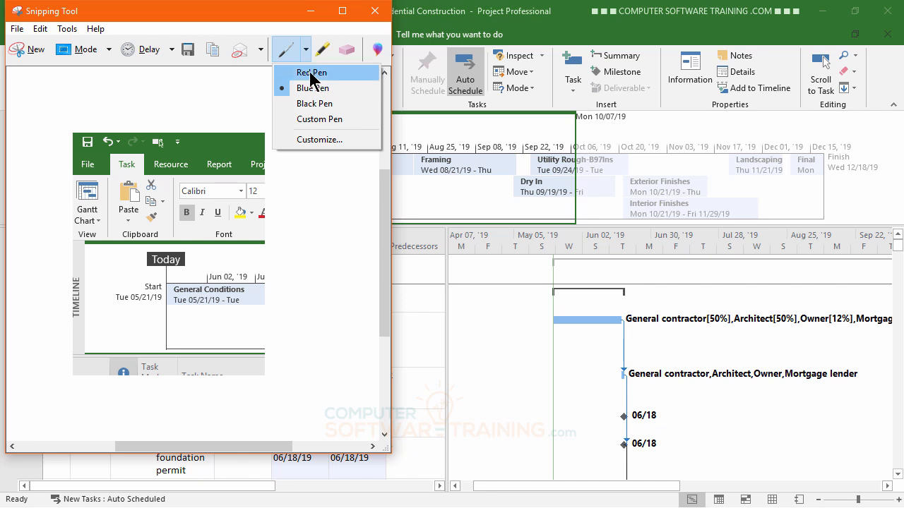
{"action": "left_click", "coordinate": [311, 74]}
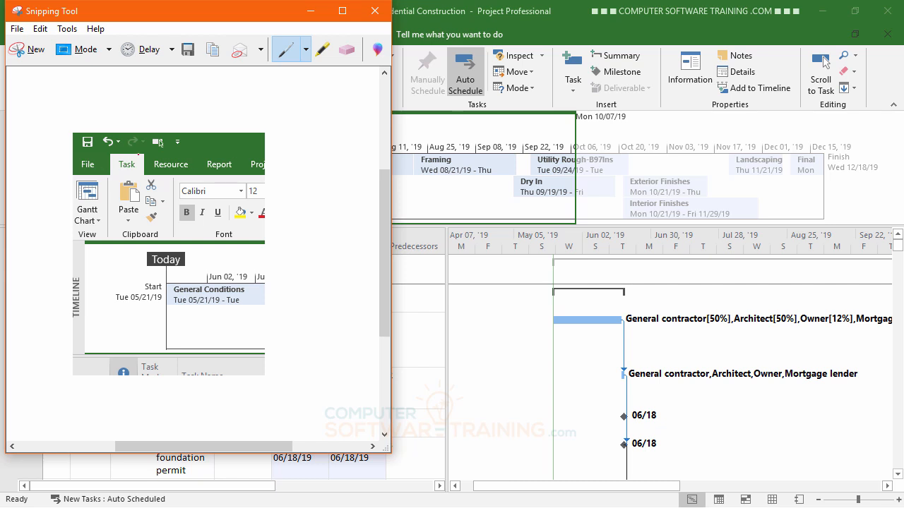
{"action": "mouse_move", "coordinate": [142, 154]}
{"action": "left_mouse_down"}
{"action": "mouse_move", "coordinate": [114, 153]}
{"action": "mouse_move", "coordinate": [106, 175]}
{"action": "mouse_move", "coordinate": [144, 181]}
{"action": "mouse_move", "coordinate": [139, 155]}
{"action": "mouse_move", "coordinate": [165, 246]}
{"action": "mouse_move", "coordinate": [173, 236]}
{"action": "mouse_move", "coordinate": [169, 252]}
{"action": "left_mouse_up"}
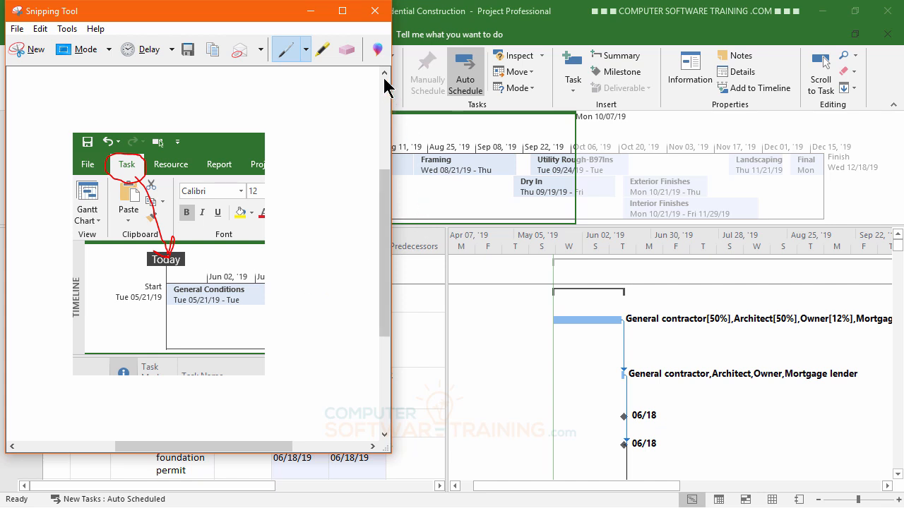
{"action": "left_click", "coordinate": [375, 11]}
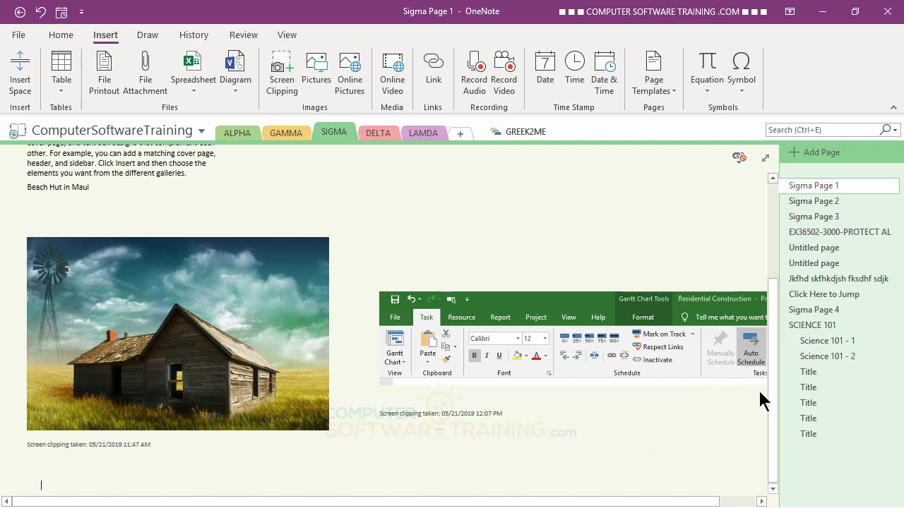
Paste the annotated snip as a picture below the farmhouse clipping on the OneNote page
{"action": "left_click", "coordinate": [773, 489]}
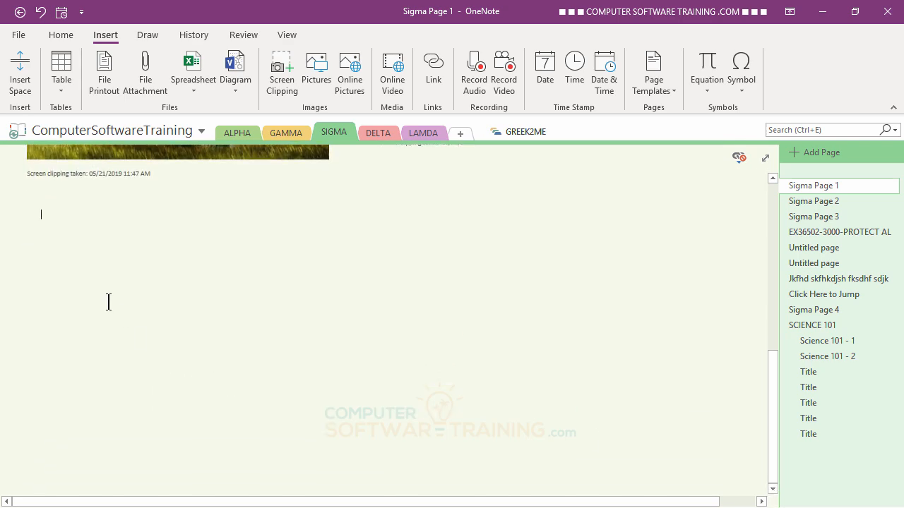
{"action": "right_click", "coordinate": [48, 217]}
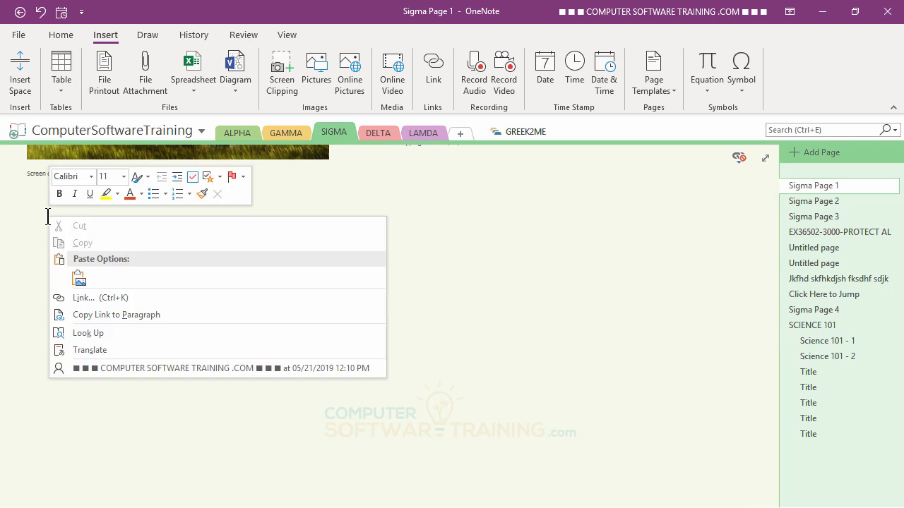
{"action": "left_click", "coordinate": [78, 278]}
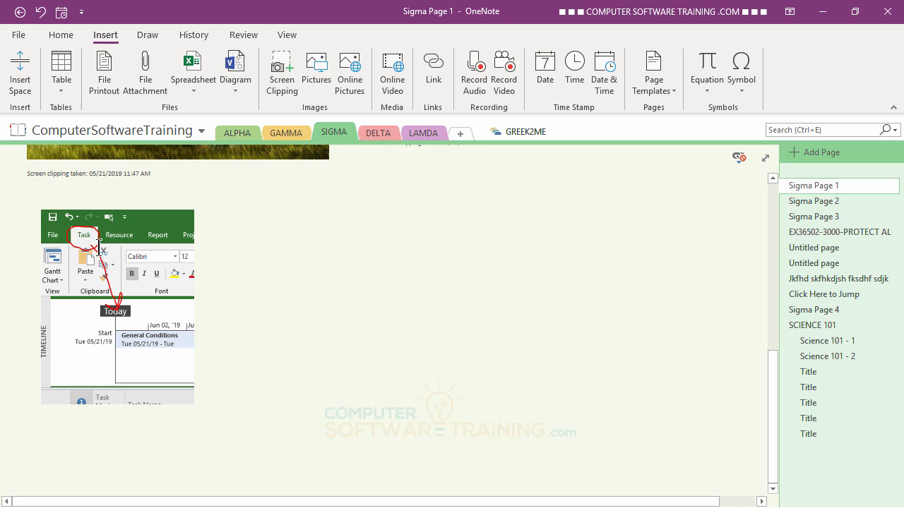
Enlarge the pasted annotated snip proportionally by about a third
{"action": "left_click", "coordinate": [99, 240]}
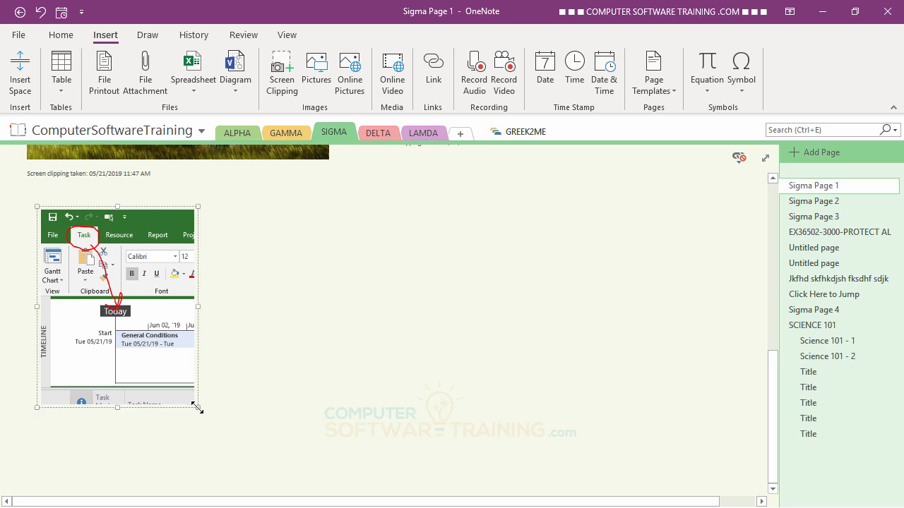
{"action": "left_click_drag", "start_coordinate": [195, 405], "coordinate": [247, 455]}
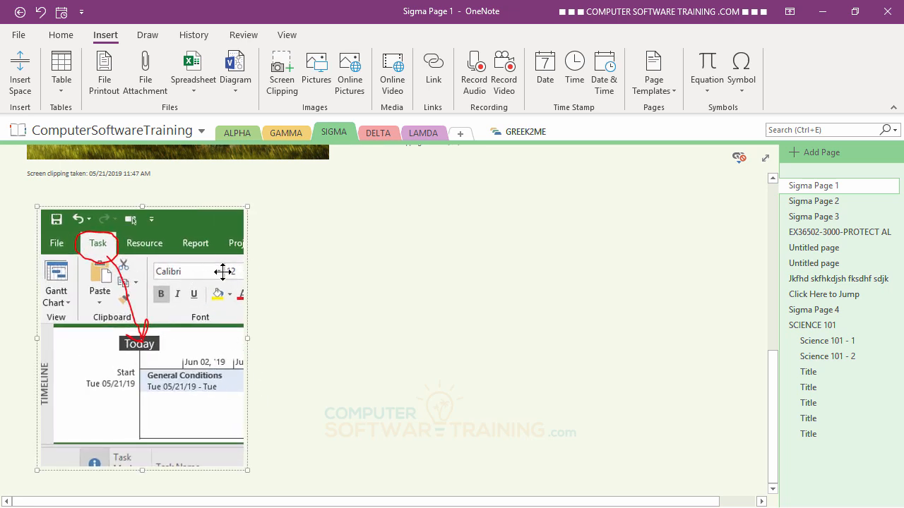
{"action": "left_click", "coordinate": [211, 241]}
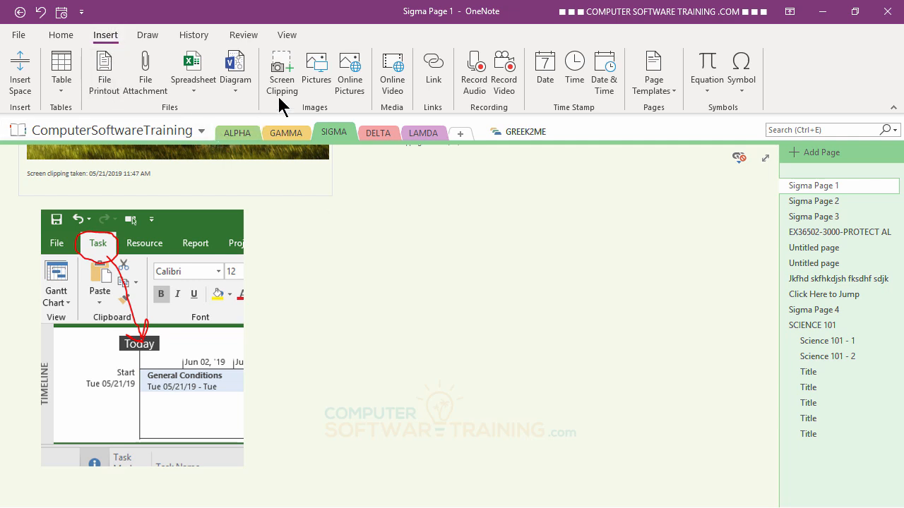
Insert the Da Beach picture from the Desktop folder beside the annotated snip
{"action": "left_click", "coordinate": [317, 81]}
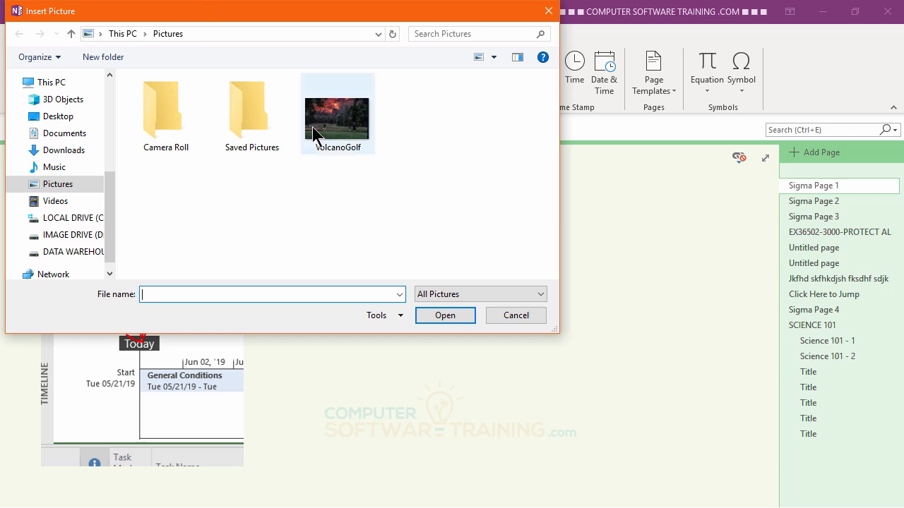
{"action": "left_click", "coordinate": [60, 120]}
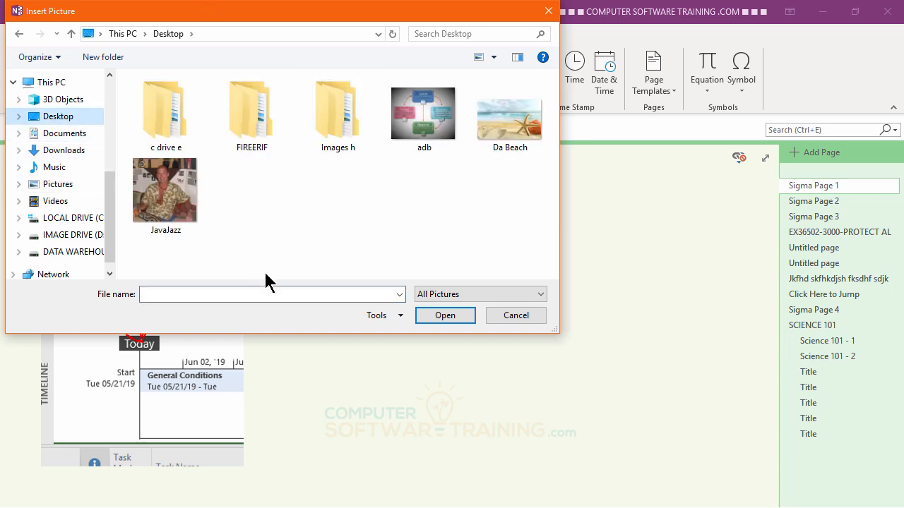
{"action": "left_click", "coordinate": [515, 114]}
{"action": "double_click", "coordinate": [515, 114]}
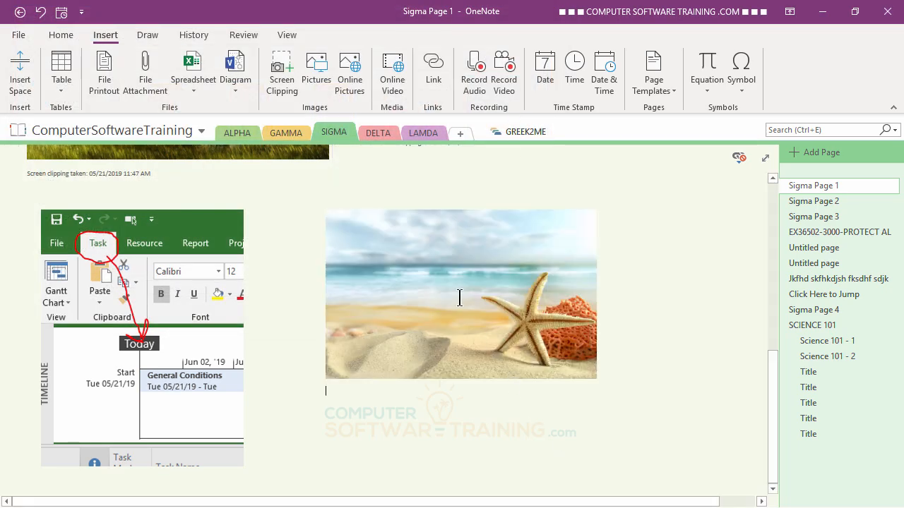
Shrink the beach picture proportionally and move it closer to the annotated snip, toward the farmhouse clipping
{"action": "left_click_drag", "start_coordinate": [598, 382], "coordinate": [521, 337]}
{"action": "left_click_drag", "start_coordinate": [417, 273], "coordinate": [354, 242]}
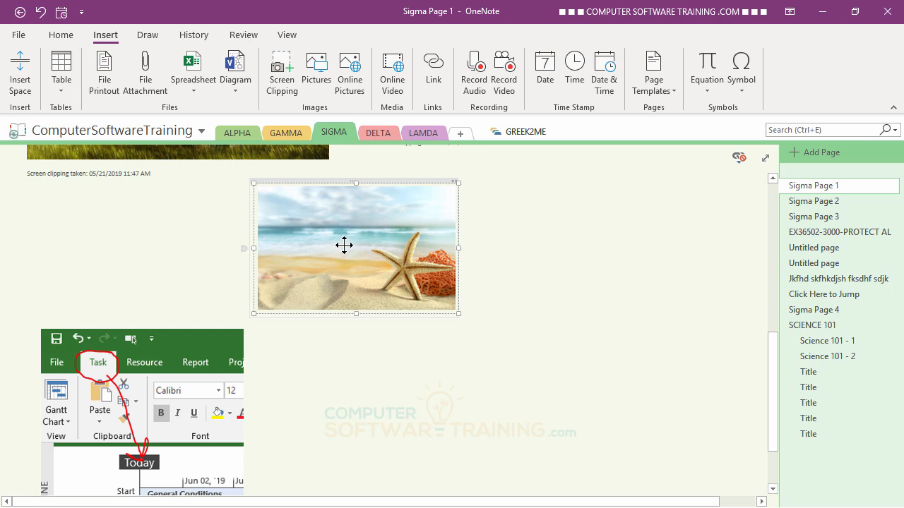
Add the caption "The Beach" directly below the beach picture
{"action": "type", "text": "The Beach"}
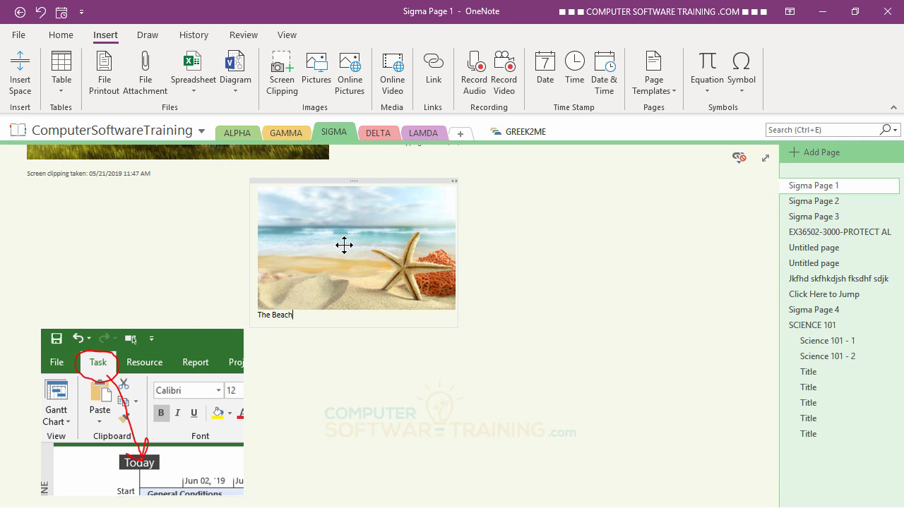
{"action": "scroll", "coordinate": [129, 348], "scroll_direction": "down", "scroll_amount": 2}
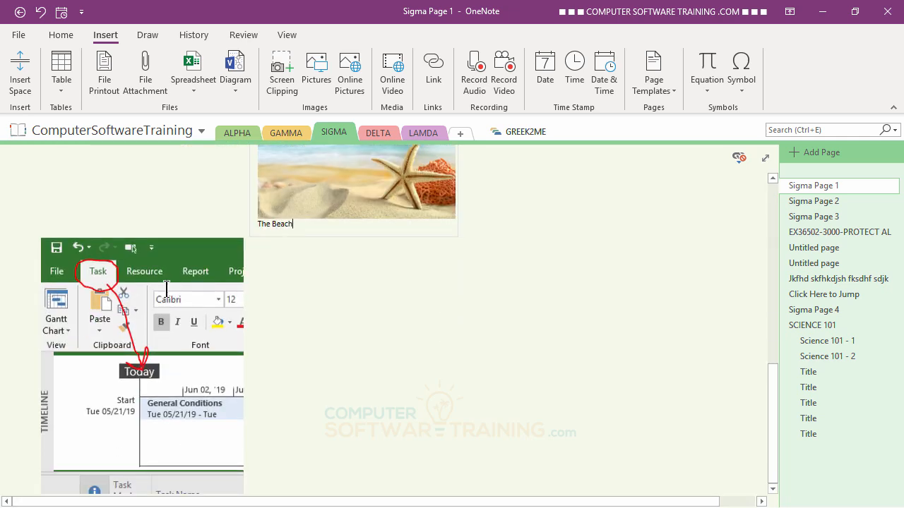
Add the caption "The Menu" directly below the annotated snip
{"action": "left_click", "coordinate": [179, 345]}
{"action": "scroll", "coordinate": [452, 348], "scroll_direction": "down", "scroll_amount": 1}
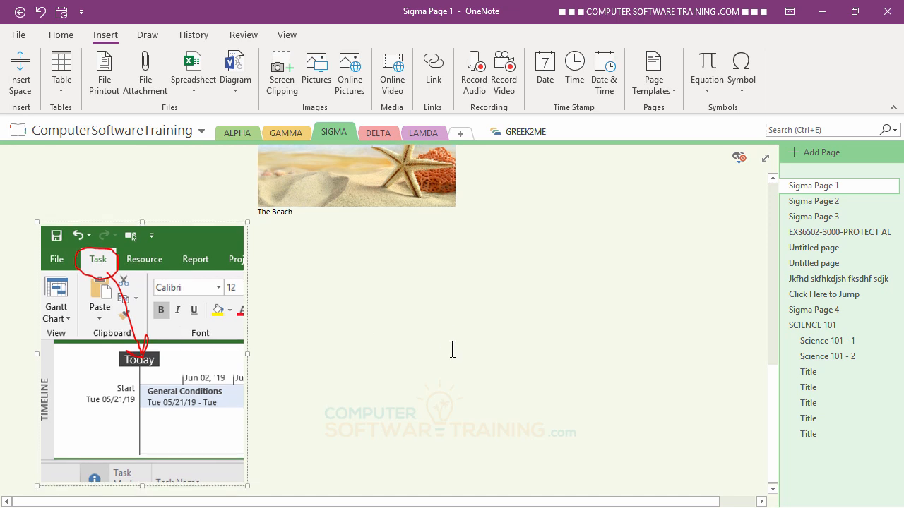
{"action": "type", "text": "The"}
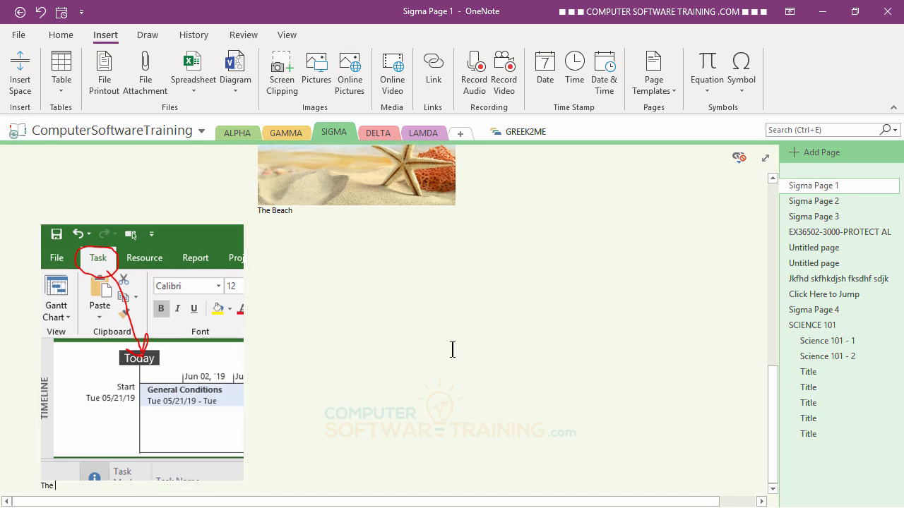
{"action": "type", "text": " Menu"}
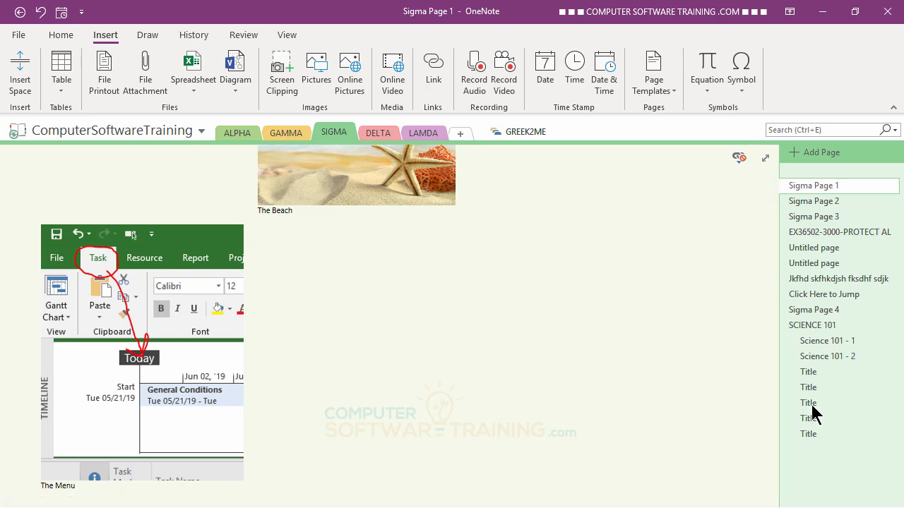
Bring up the Birds category of Bing online pictures for the empty area beside the annotated snip
{"action": "scroll", "coordinate": [656, 346], "scroll_direction": "up", "scroll_amount": 5}
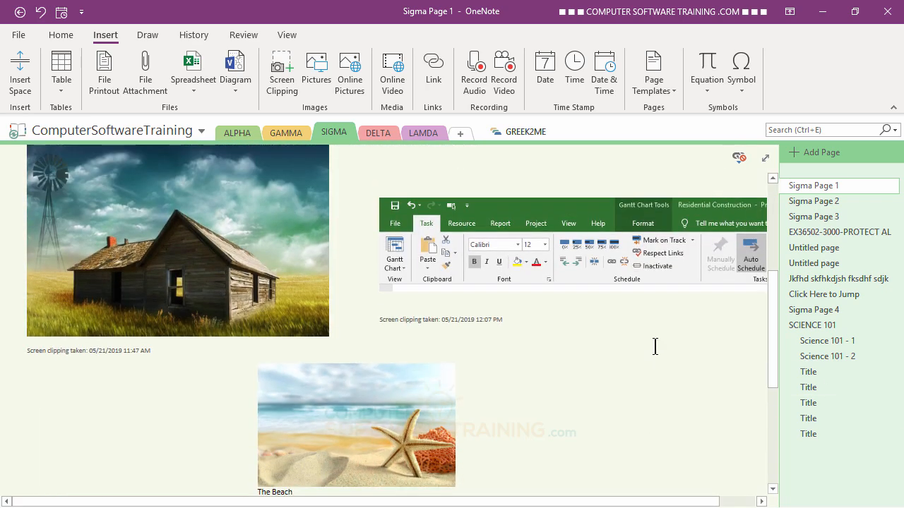
{"action": "scroll", "coordinate": [655, 347], "scroll_direction": "down", "scroll_amount": 5}
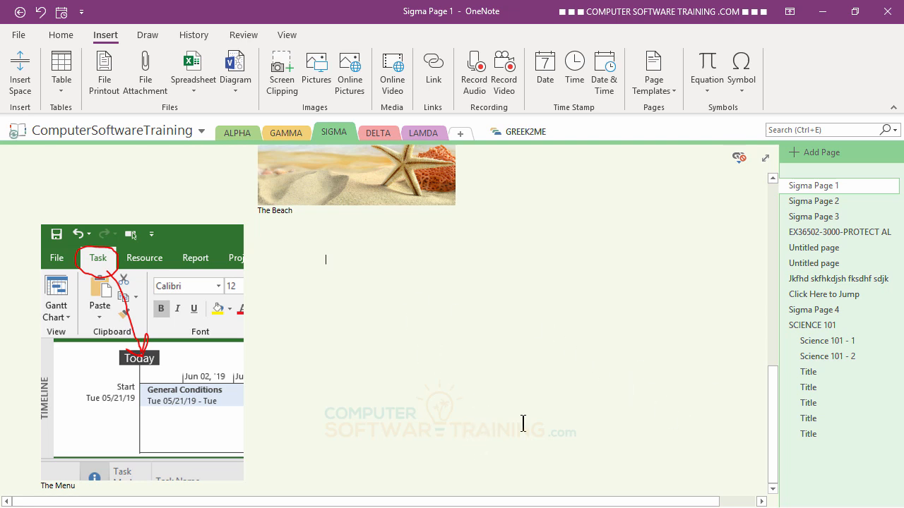
{"action": "left_click", "coordinate": [350, 79]}
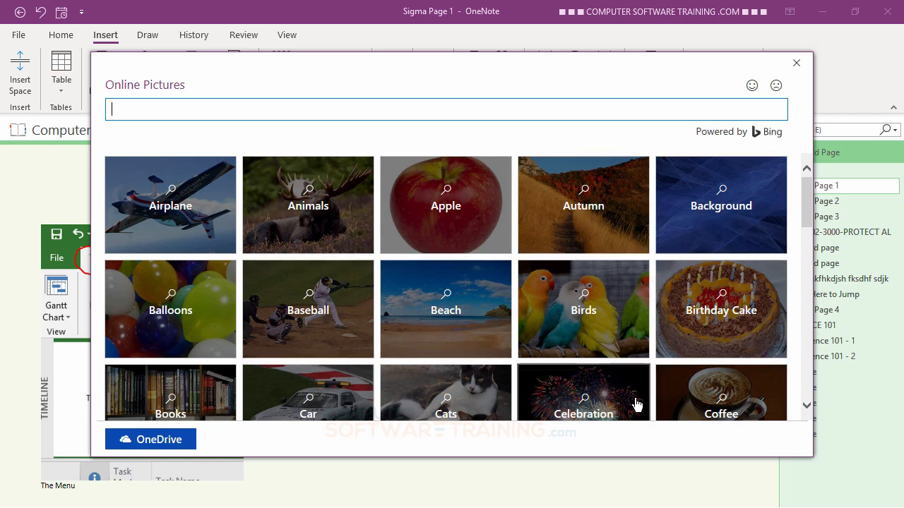
{"action": "left_click", "coordinate": [587, 335]}
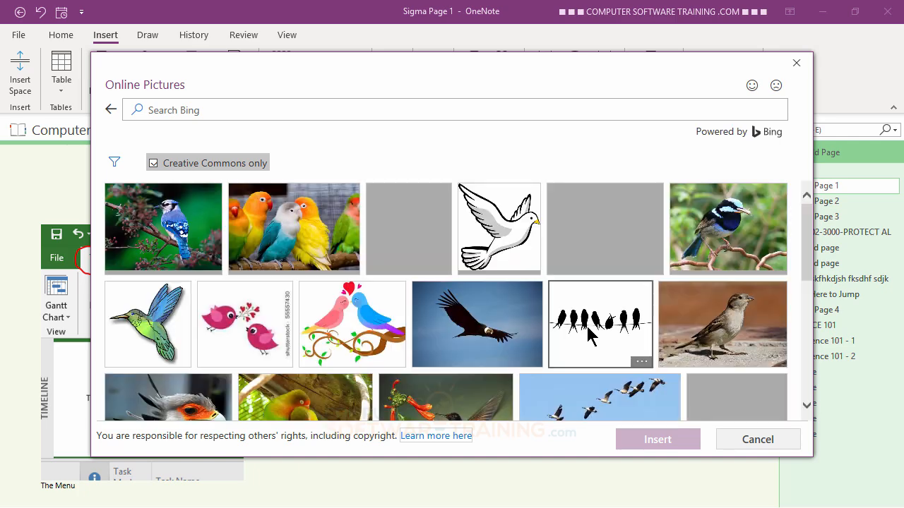
Look through the bird pictures and insert the photo of colourful lovebirds perched in a row
{"action": "scroll", "coordinate": [606, 329], "scroll_direction": "down", "scroll_amount": 3}
{"action": "scroll", "coordinate": [605, 329], "scroll_direction": "down", "scroll_amount": 5}
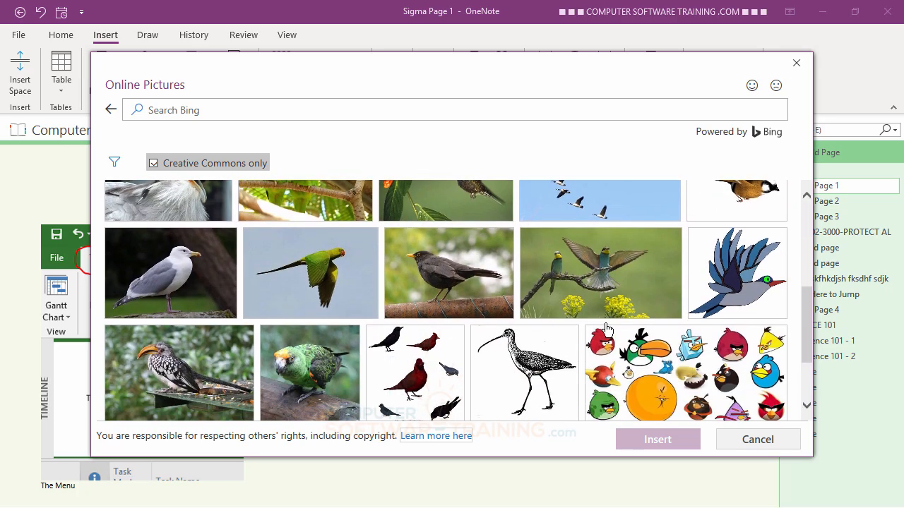
{"action": "scroll", "coordinate": [605, 332], "scroll_direction": "up", "scroll_amount": 2}
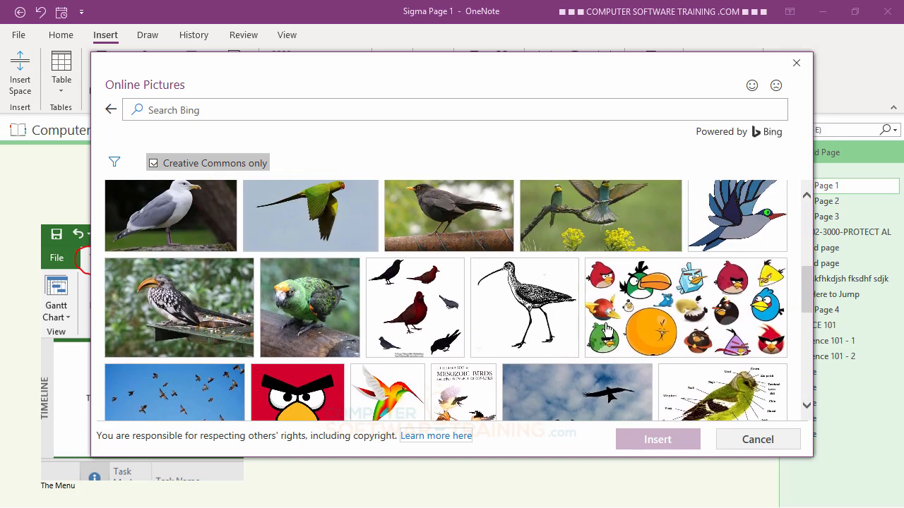
{"action": "scroll", "coordinate": [605, 328], "scroll_direction": "down", "scroll_amount": 2}
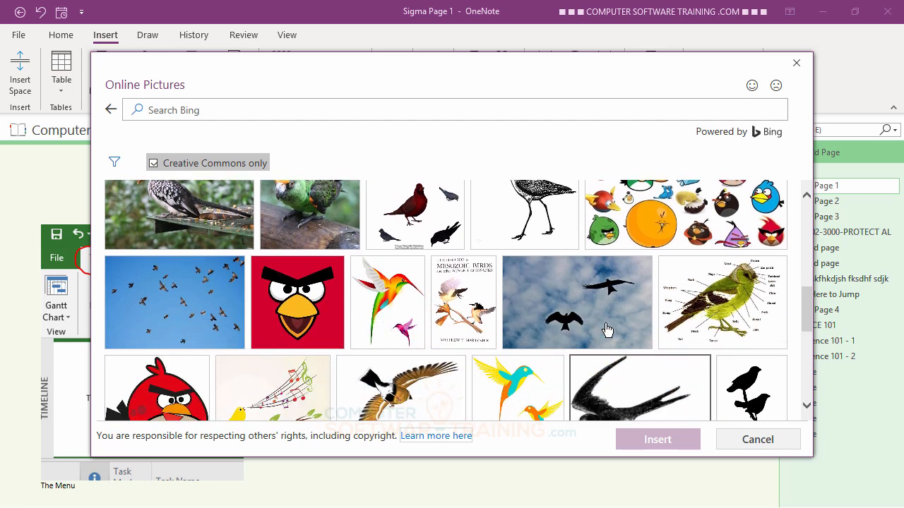
{"action": "scroll", "coordinate": [607, 329], "scroll_direction": "down", "scroll_amount": 5}
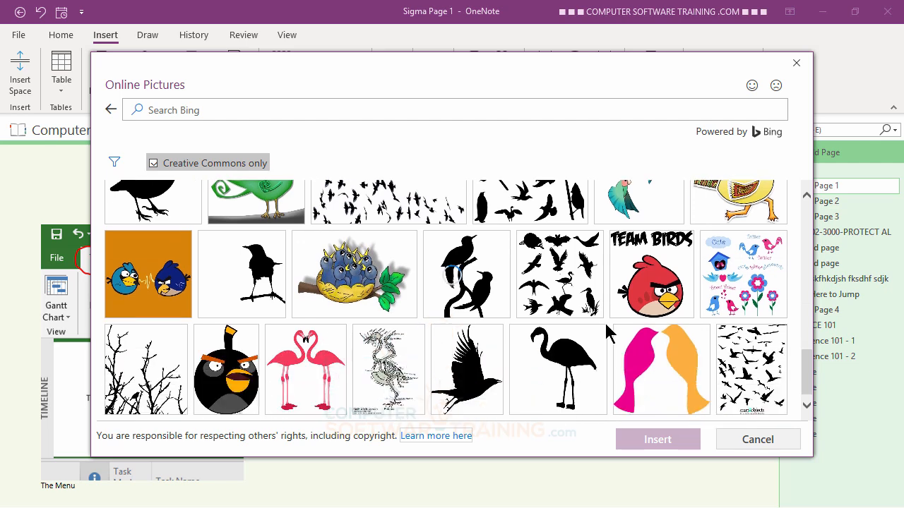
{"action": "scroll", "coordinate": [606, 327], "scroll_direction": "down", "scroll_amount": 2}
{"action": "scroll", "coordinate": [606, 327], "scroll_direction": "up", "scroll_amount": 3}
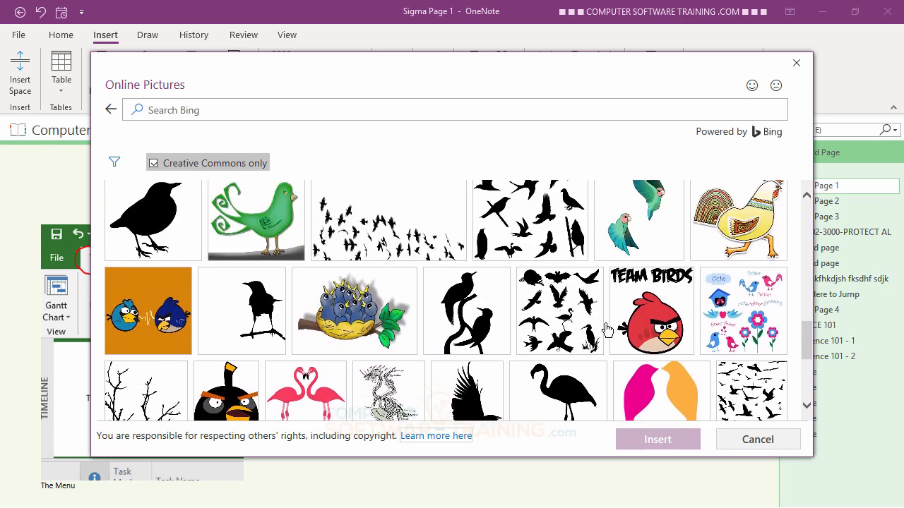
{"action": "scroll", "coordinate": [606, 328], "scroll_direction": "up", "scroll_amount": 7}
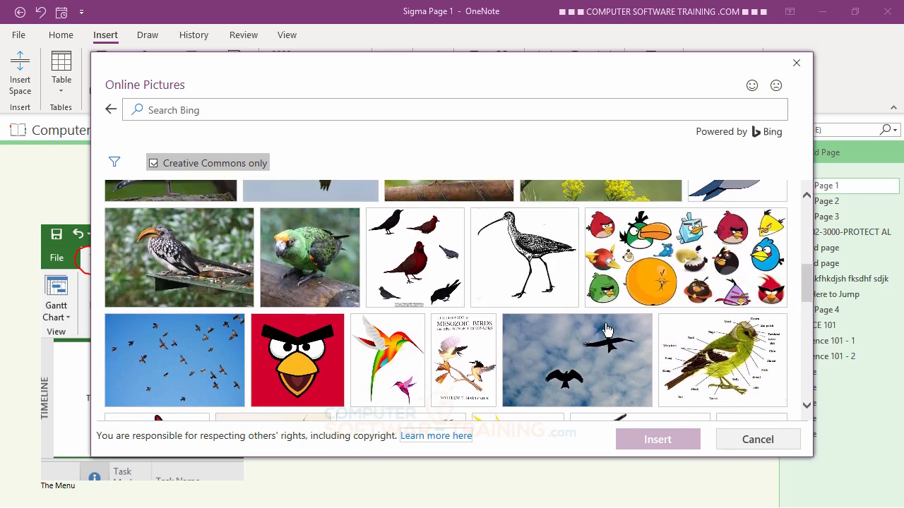
{"action": "scroll", "coordinate": [606, 329], "scroll_direction": "up", "scroll_amount": 6}
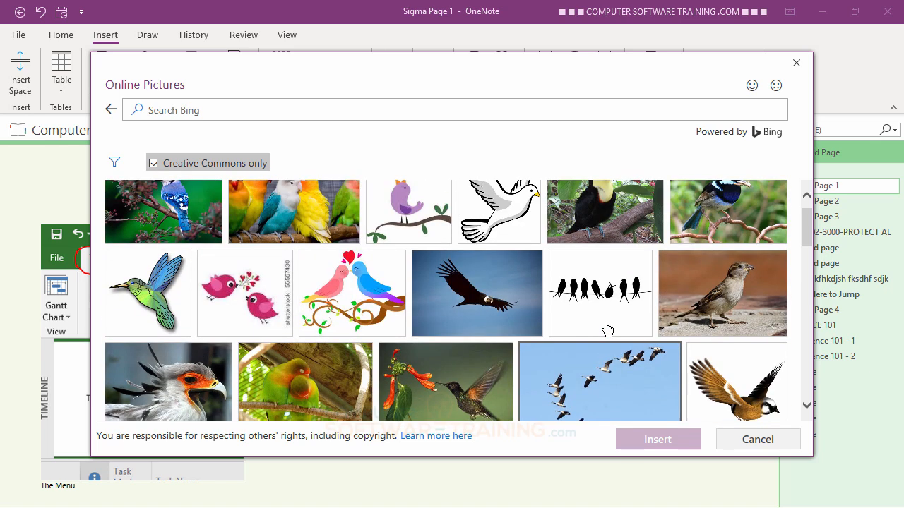
{"action": "scroll", "coordinate": [606, 329], "scroll_direction": "up", "scroll_amount": 1}
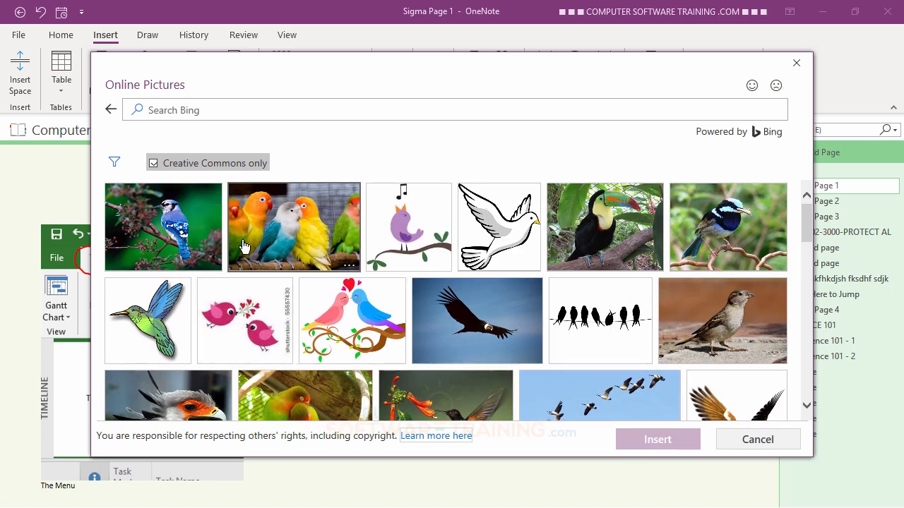
{"action": "left_click", "coordinate": [279, 236]}
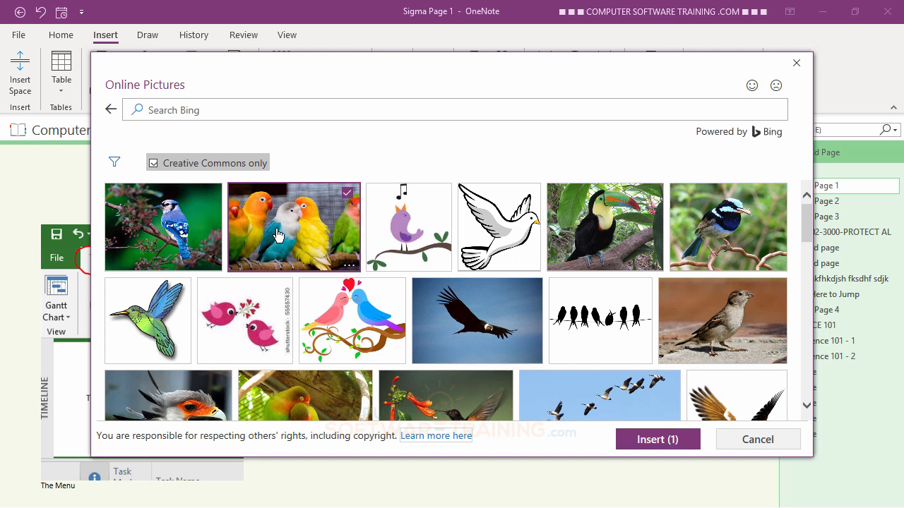
{"action": "left_click", "coordinate": [662, 440]}
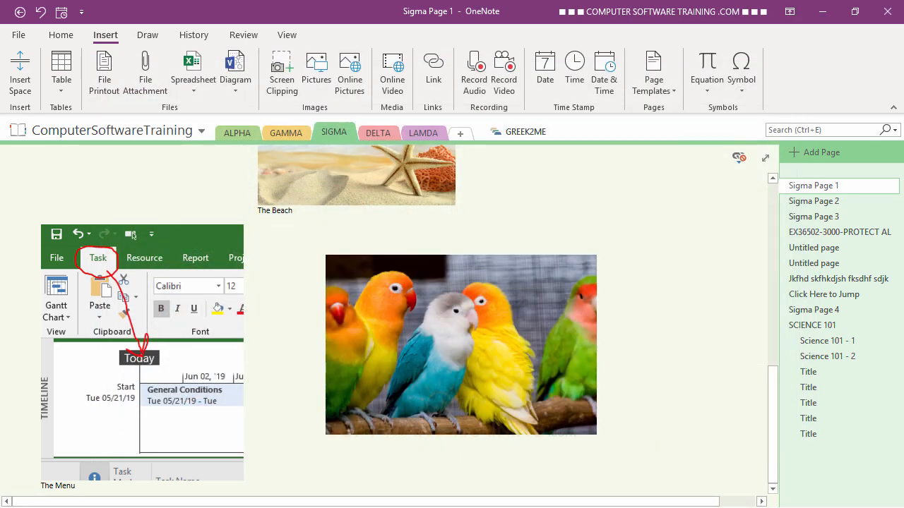
Add a line of random placeholder letters as a caption directly below the lovebirds picture
{"action": "left_click", "coordinate": [430, 313]}
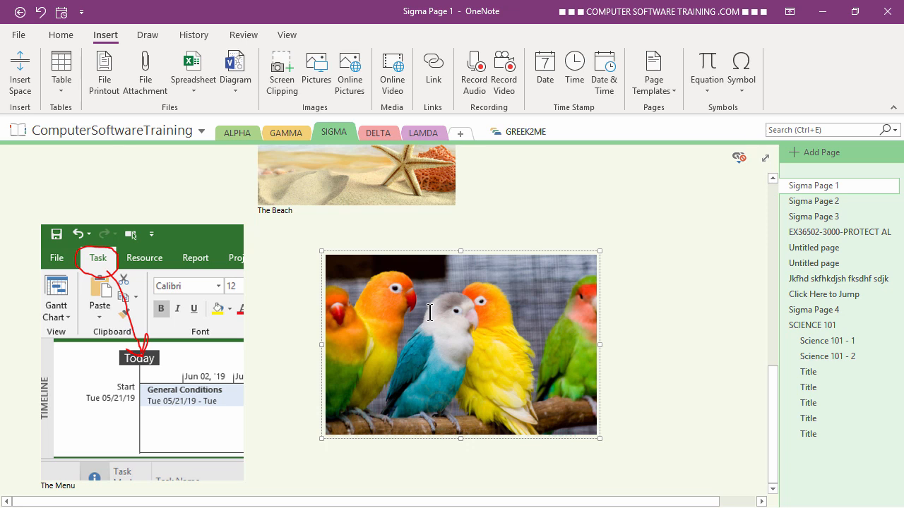
{"action": "type", "text": "hgjhgjggjgjgjhgjh"}
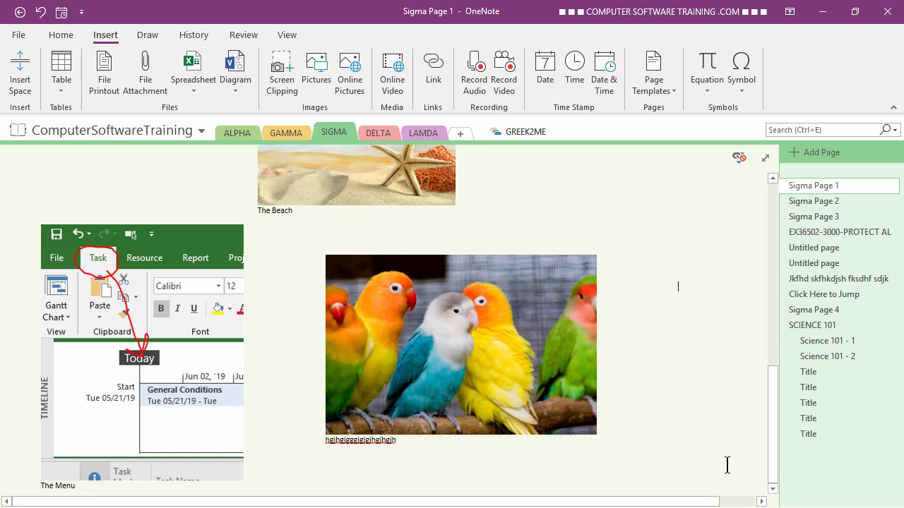
Search the online pictures for "Maui Beach" to fill the empty space below the lovebirds caption
{"action": "left_click", "coordinate": [336, 481]}
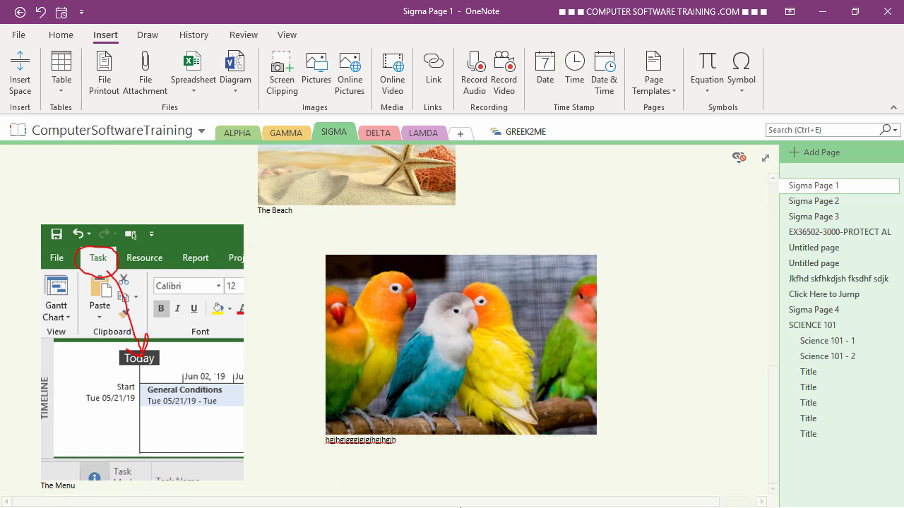
{"action": "left_click", "coordinate": [355, 76]}
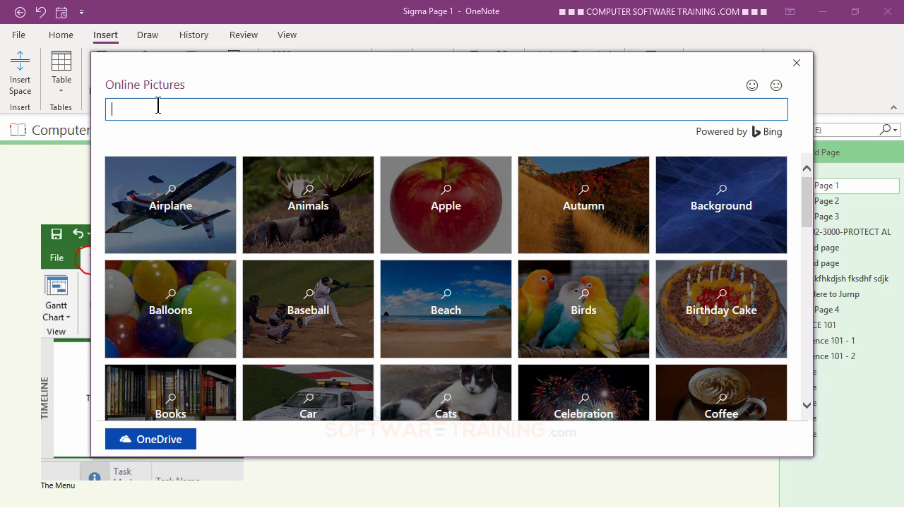
{"action": "type", "text": "Maui Beach"}
{"action": "key", "text": "Return"}
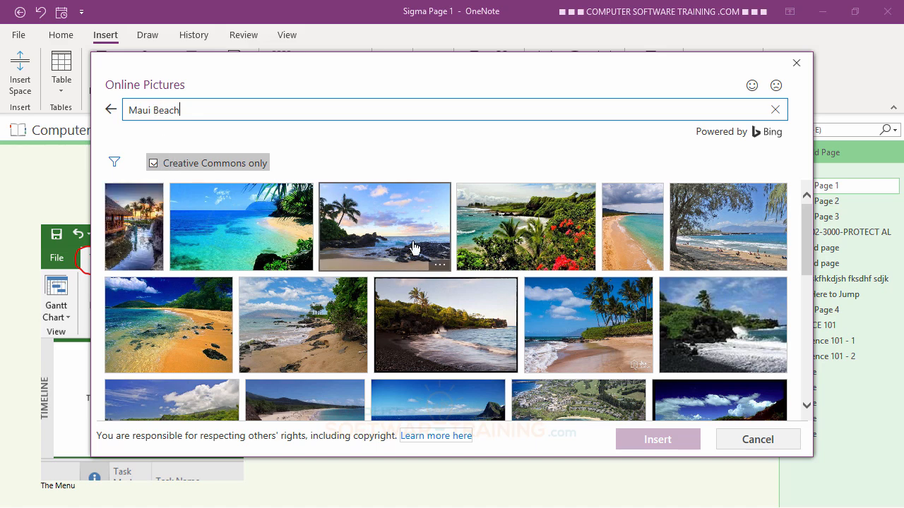
Browse the Maui Beach results and insert the photo of a rocky shore with palm trees under a cloudy sky
{"action": "scroll", "coordinate": [586, 258], "scroll_direction": "down", "scroll_amount": 4}
{"action": "scroll", "coordinate": [586, 258], "scroll_direction": "down", "scroll_amount": 1}
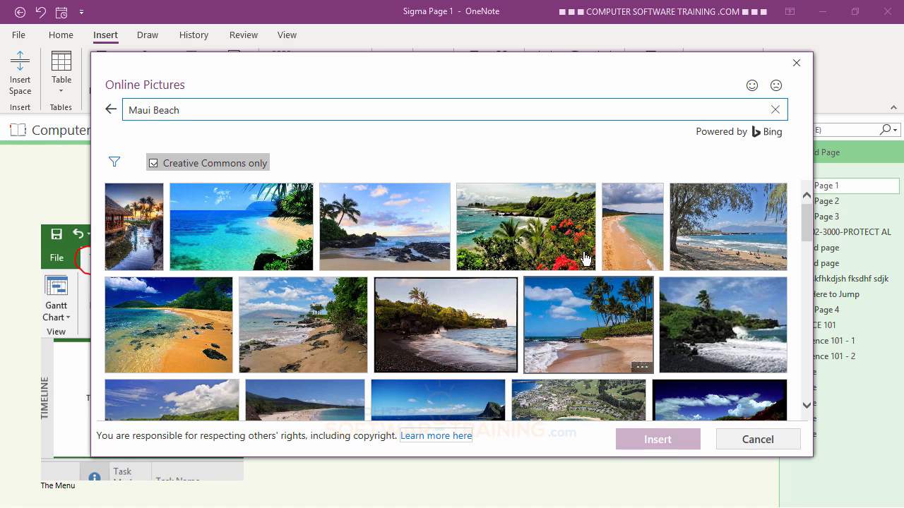
{"action": "scroll", "coordinate": [583, 258], "scroll_direction": "down", "scroll_amount": 10}
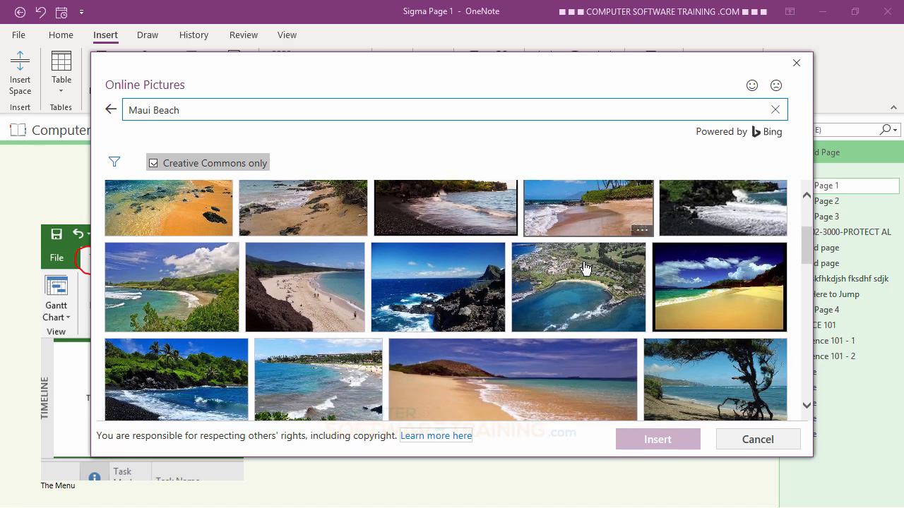
{"action": "scroll", "coordinate": [584, 268], "scroll_direction": "down", "scroll_amount": 10}
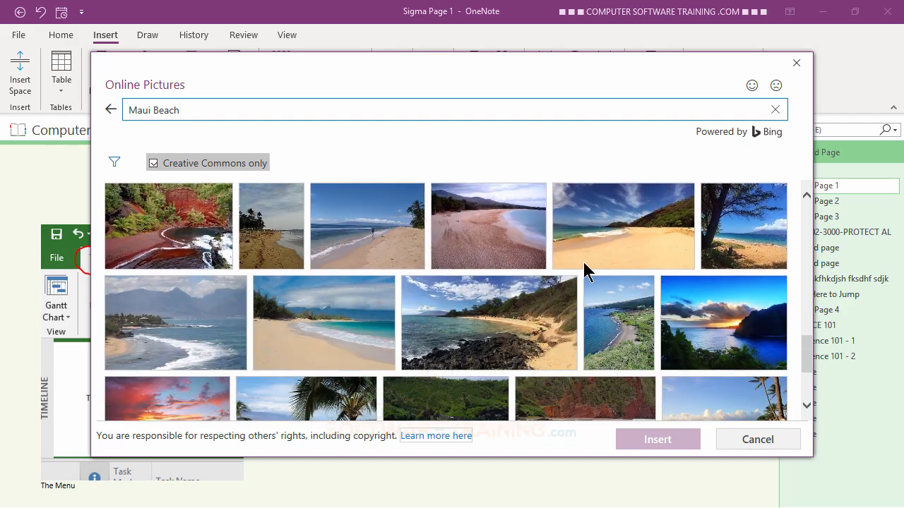
{"action": "scroll", "coordinate": [585, 268], "scroll_direction": "down", "scroll_amount": 10}
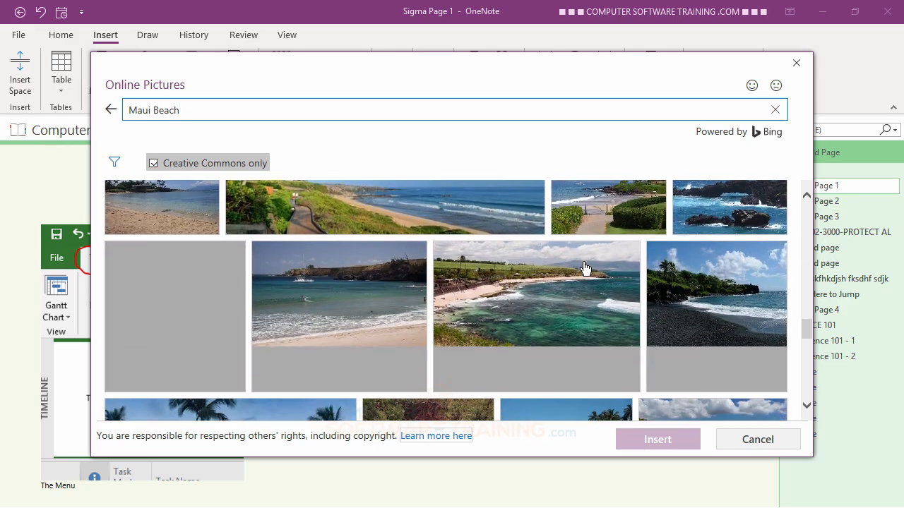
{"action": "scroll", "coordinate": [585, 268], "scroll_direction": "up", "scroll_amount": 10}
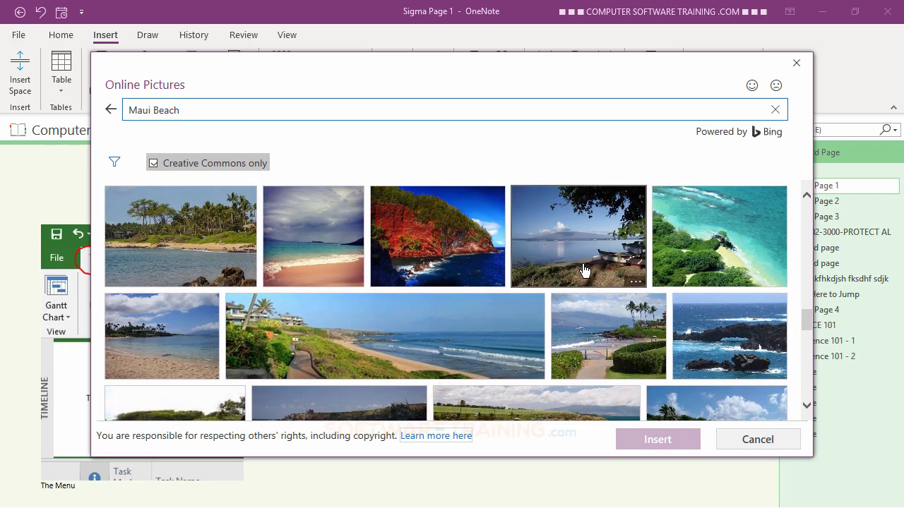
{"action": "scroll", "coordinate": [585, 268], "scroll_direction": "up", "scroll_amount": 5}
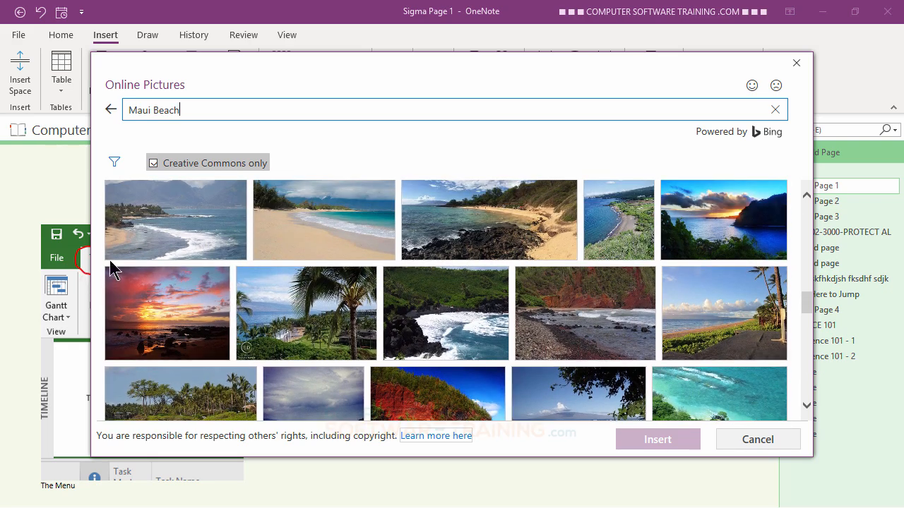
{"action": "scroll", "coordinate": [287, 259], "scroll_direction": "up", "scroll_amount": 5}
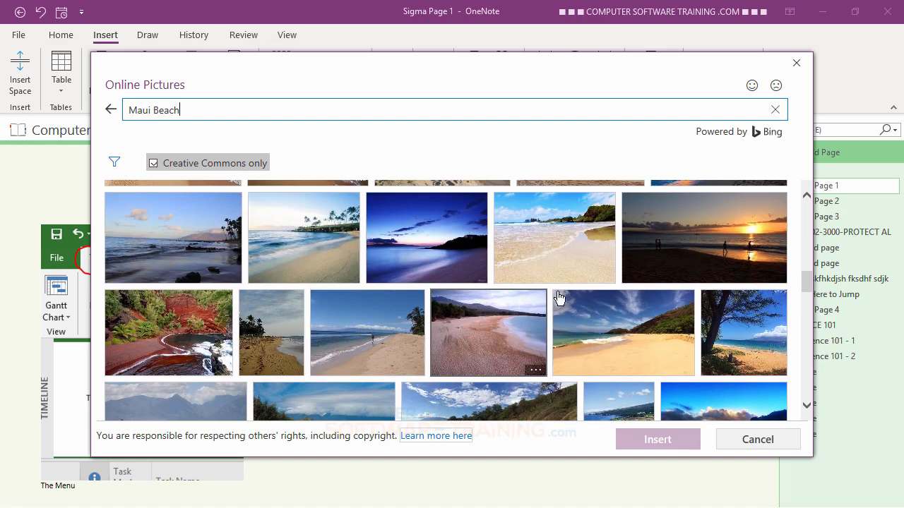
{"action": "scroll", "coordinate": [572, 297], "scroll_direction": "up", "scroll_amount": 8}
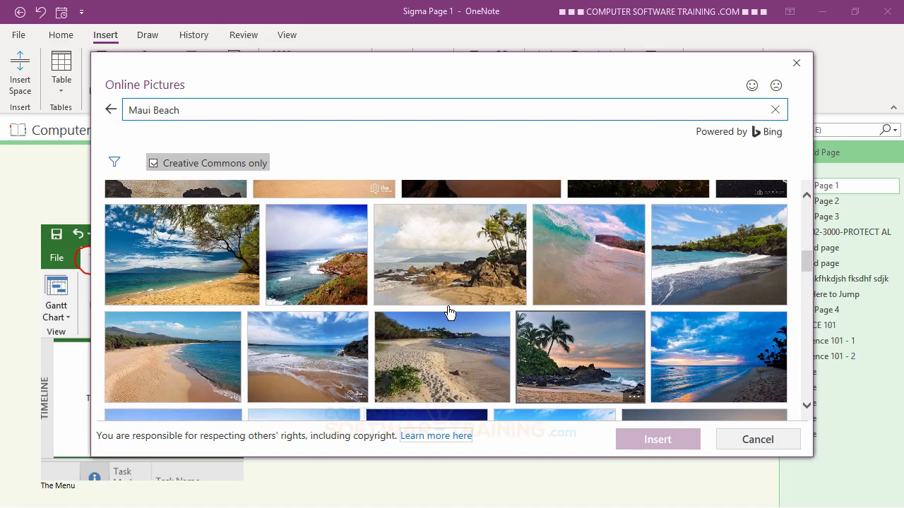
{"action": "left_click", "coordinate": [450, 259]}
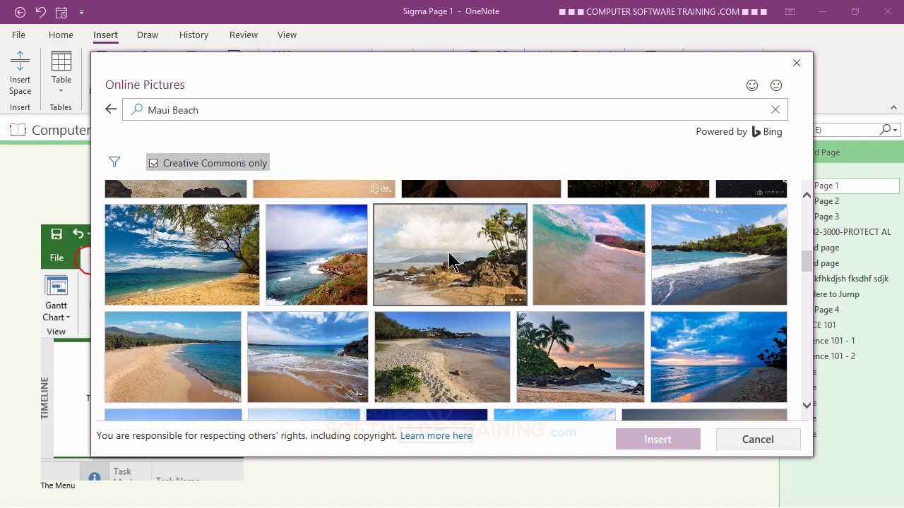
{"action": "left_click", "coordinate": [646, 441]}
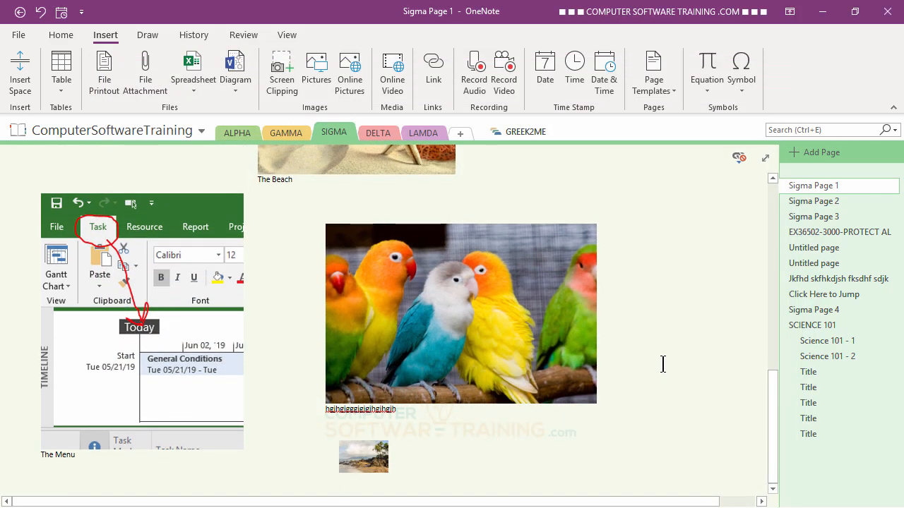
Enlarge the small Maui beach picture proportionally to about six times its width
{"action": "left_click", "coordinate": [773, 489]}
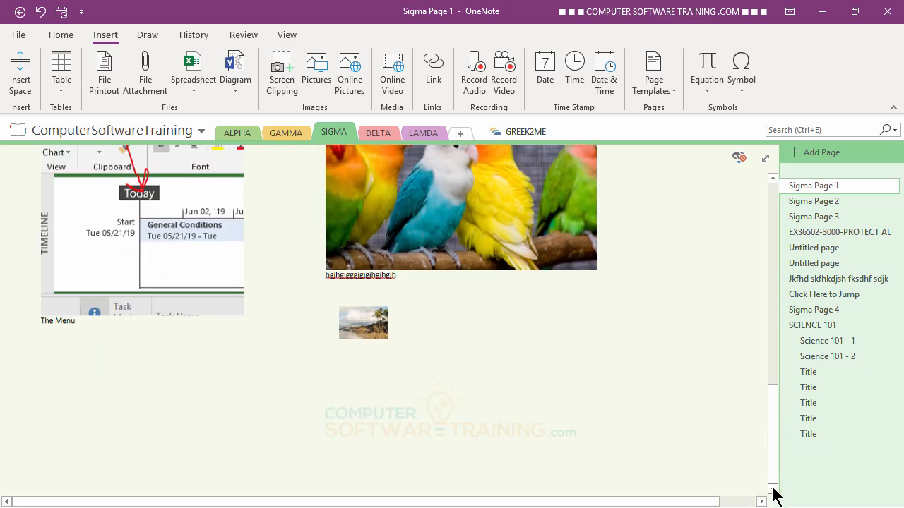
{"action": "left_click", "coordinate": [773, 489]}
{"action": "left_click", "coordinate": [373, 196]}
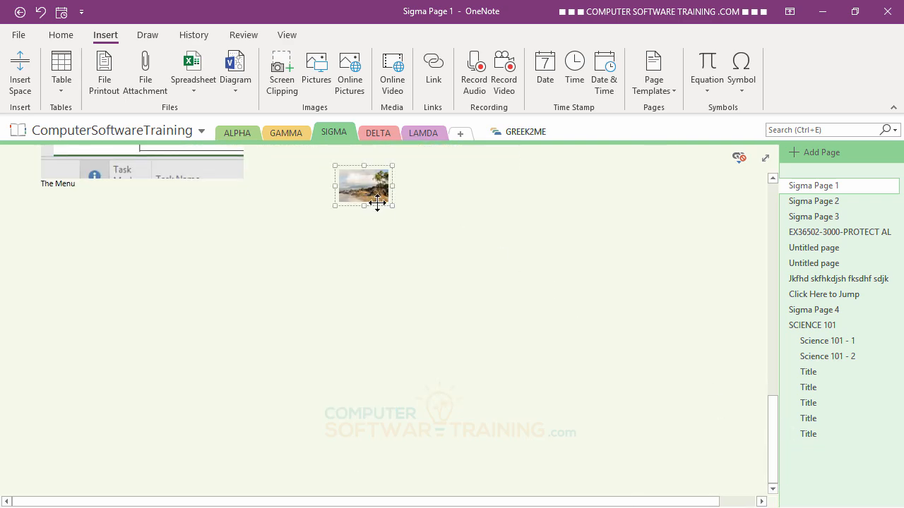
{"action": "left_click_drag", "start_coordinate": [393, 206], "coordinate": [647, 375]}
{"action": "left_click", "coordinate": [688, 321]}
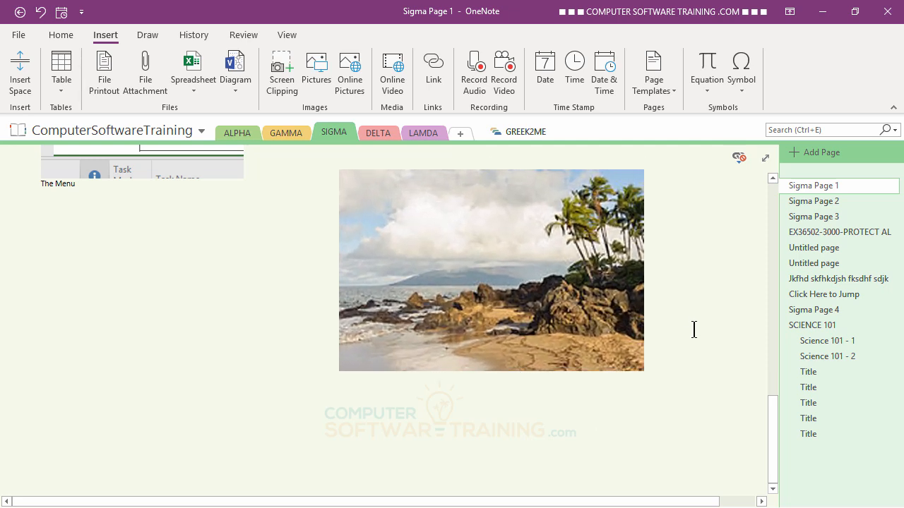
Review the clippings, pictures and captions placed across Sigma Page 1, from the farmhouse clipping to the Maui beach photo
{"action": "scroll", "coordinate": [695, 336], "scroll_direction": "up", "scroll_amount": 3}
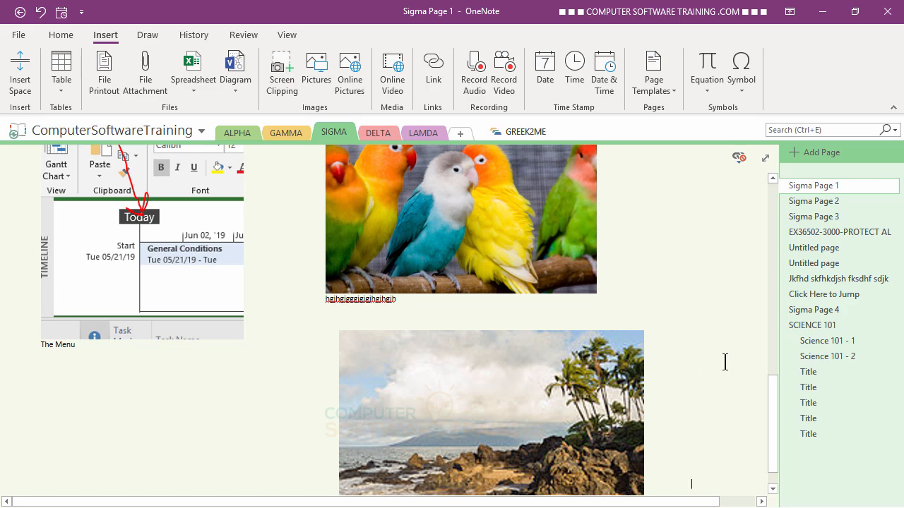
{"action": "scroll", "coordinate": [735, 360], "scroll_direction": "up", "scroll_amount": 6}
{"action": "scroll", "coordinate": [712, 347], "scroll_direction": "down", "scroll_amount": 3}
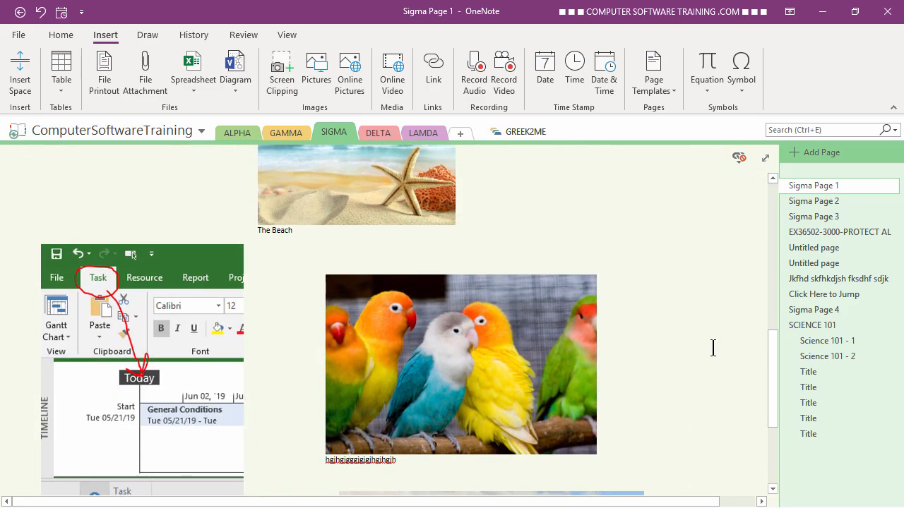
{"action": "scroll", "coordinate": [711, 347], "scroll_direction": "up", "scroll_amount": 8}
{"action": "scroll", "coordinate": [712, 348], "scroll_direction": "down", "scroll_amount": 1}
{"action": "scroll", "coordinate": [713, 348], "scroll_direction": "down", "scroll_amount": 1}
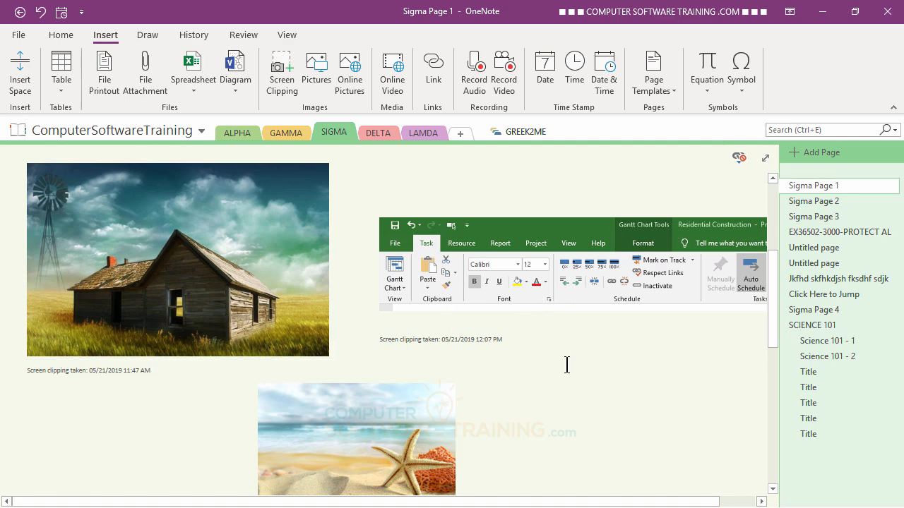
{"action": "scroll", "coordinate": [566, 364], "scroll_direction": "down", "scroll_amount": 1}
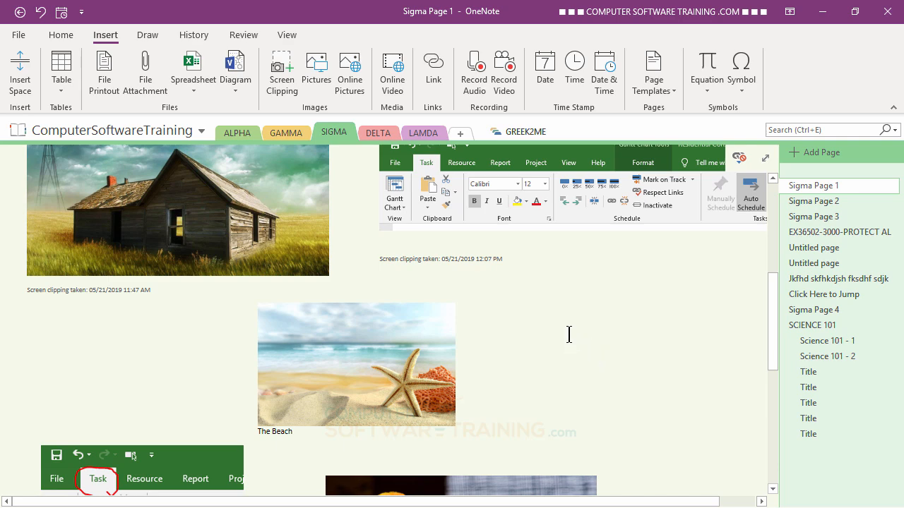
{"action": "scroll", "coordinate": [568, 334], "scroll_direction": "down", "scroll_amount": 4}
{"action": "scroll", "coordinate": [568, 334], "scroll_direction": "up", "scroll_amount": 3}
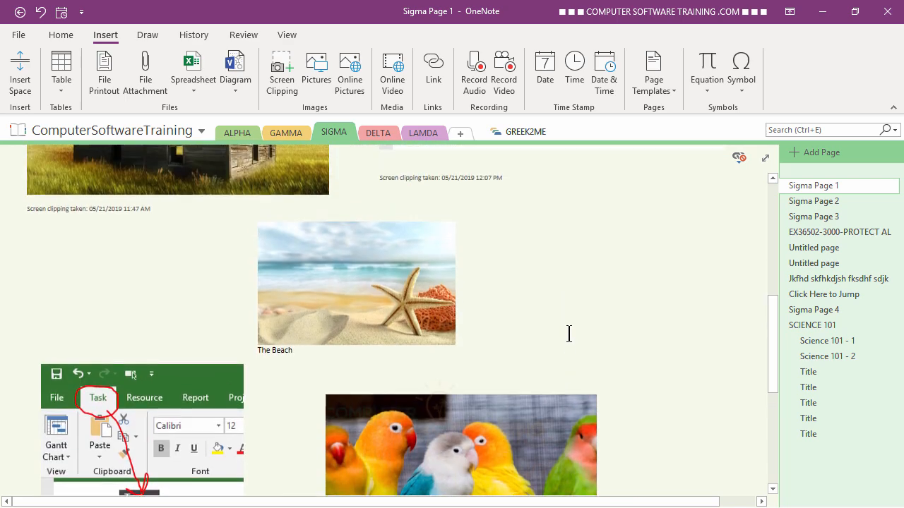
{"action": "scroll", "coordinate": [568, 334], "scroll_direction": "up", "scroll_amount": 2}
{"action": "scroll", "coordinate": [568, 334], "scroll_direction": "down", "scroll_amount": 2}
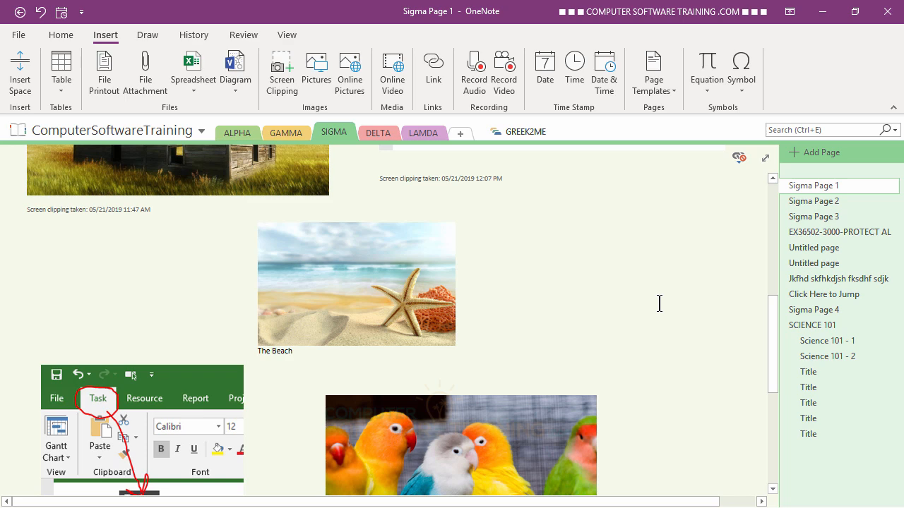
{"action": "scroll", "coordinate": [607, 291], "scroll_direction": "up", "scroll_amount": 3}
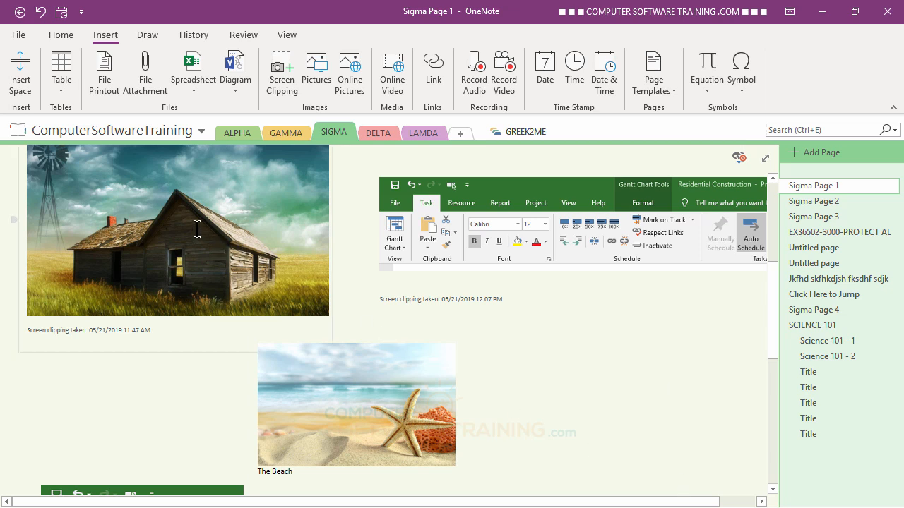
{"action": "left_click", "coordinate": [197, 229]}
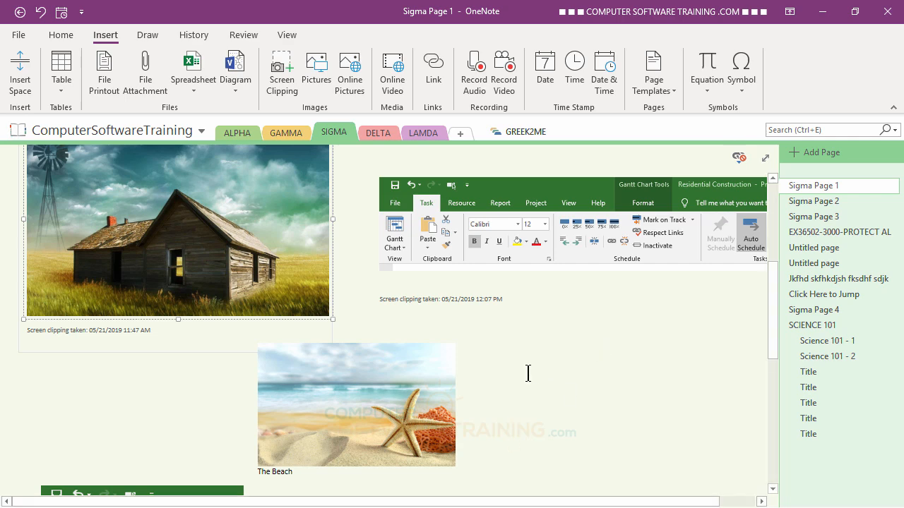
{"action": "scroll", "coordinate": [528, 371], "scroll_direction": "down", "scroll_amount": 3}
{"action": "scroll", "coordinate": [552, 325], "scroll_direction": "down", "scroll_amount": 2}
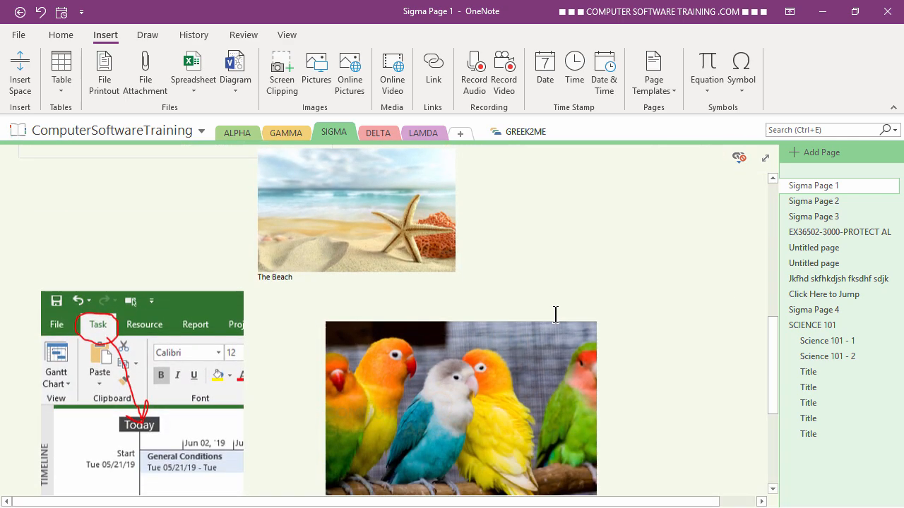
{"action": "scroll", "coordinate": [555, 316], "scroll_direction": "down", "scroll_amount": 1}
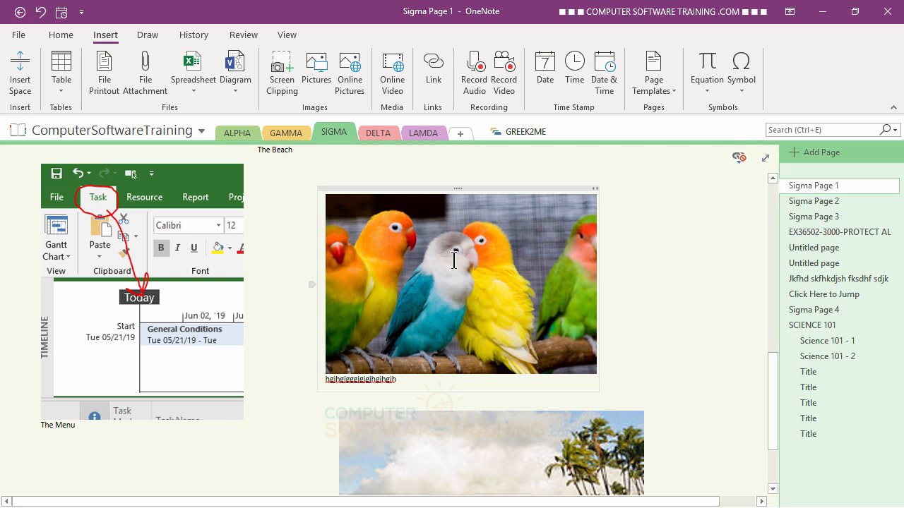
{"action": "scroll", "coordinate": [454, 260], "scroll_direction": "up", "scroll_amount": 5}
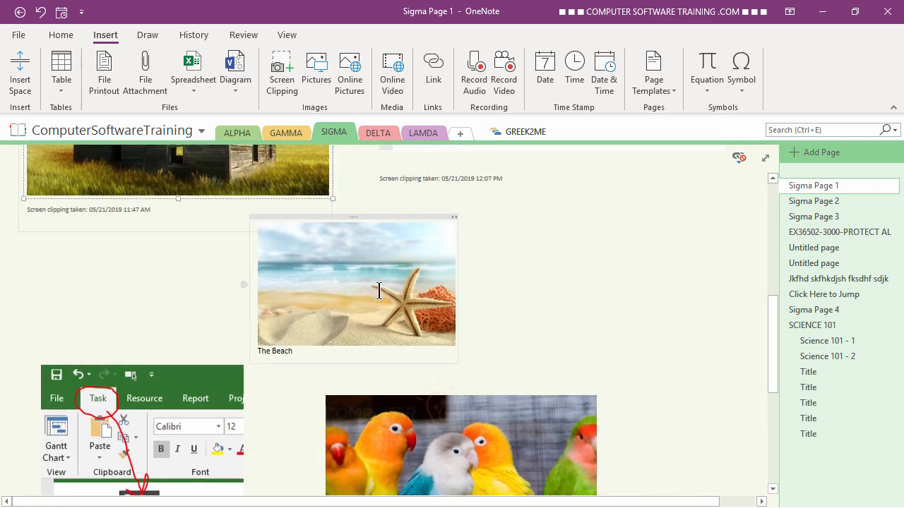
{"action": "scroll", "coordinate": [531, 273], "scroll_direction": "down", "scroll_amount": 5}
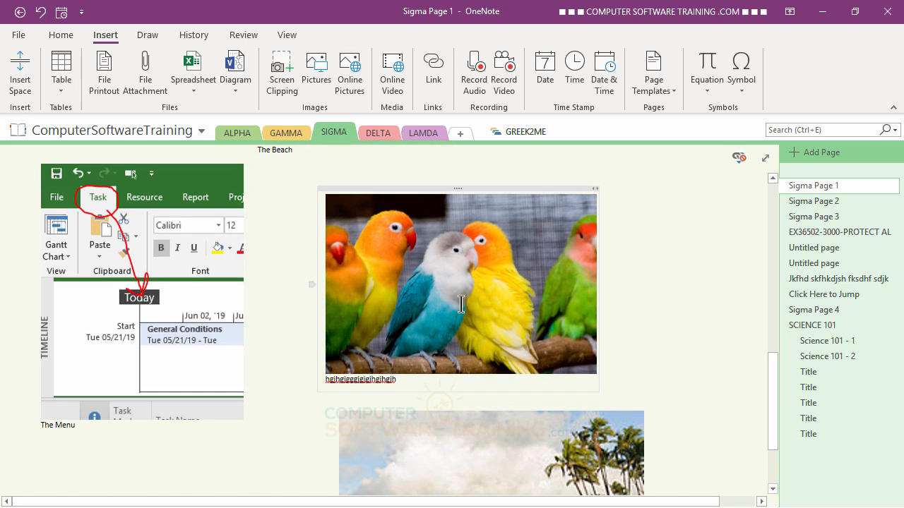
Save the lovebirds picture from the page to the Desktop as a JPEG file named ghjjhgjhg
{"action": "left_click", "coordinate": [454, 265]}
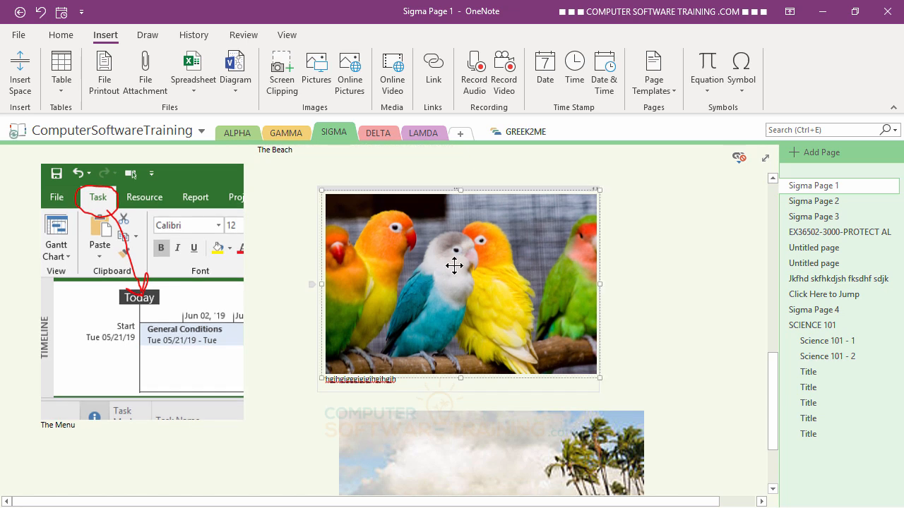
{"action": "right_click", "coordinate": [454, 266]}
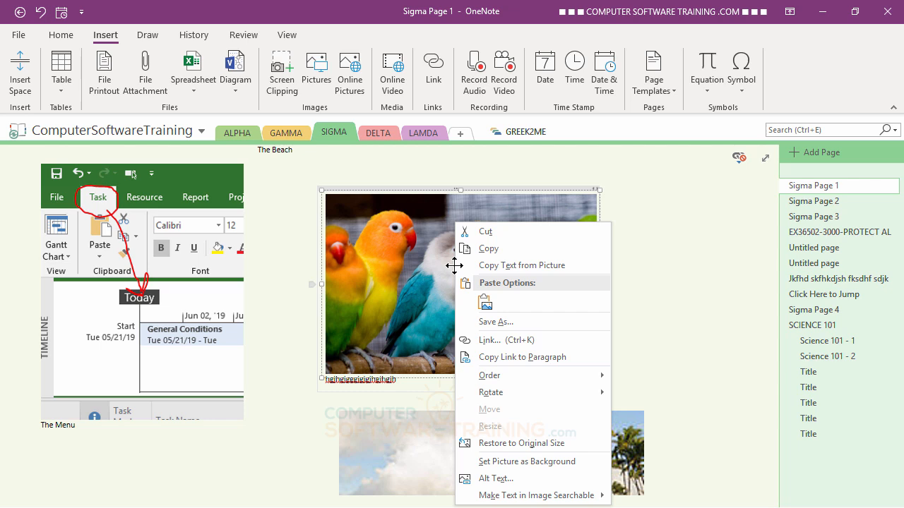
{"action": "left_click", "coordinate": [502, 322]}
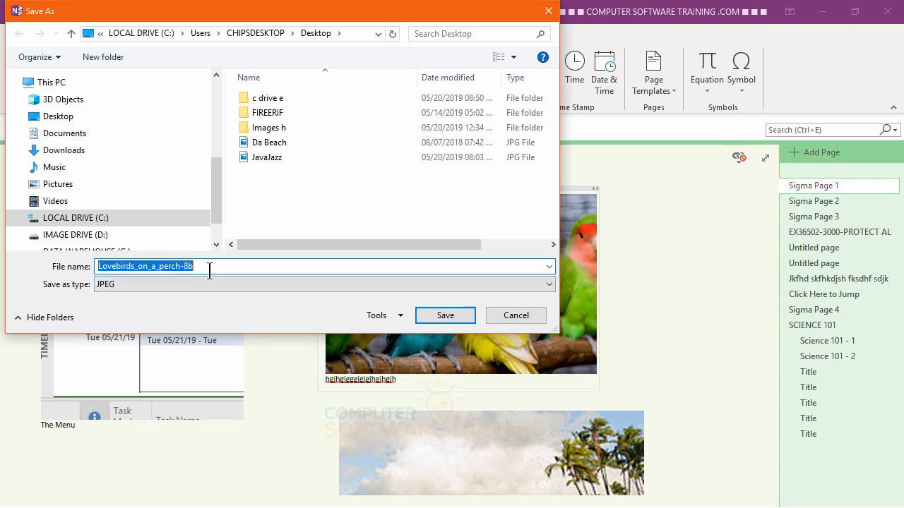
{"action": "type", "text": "ghjjhgjhg"}
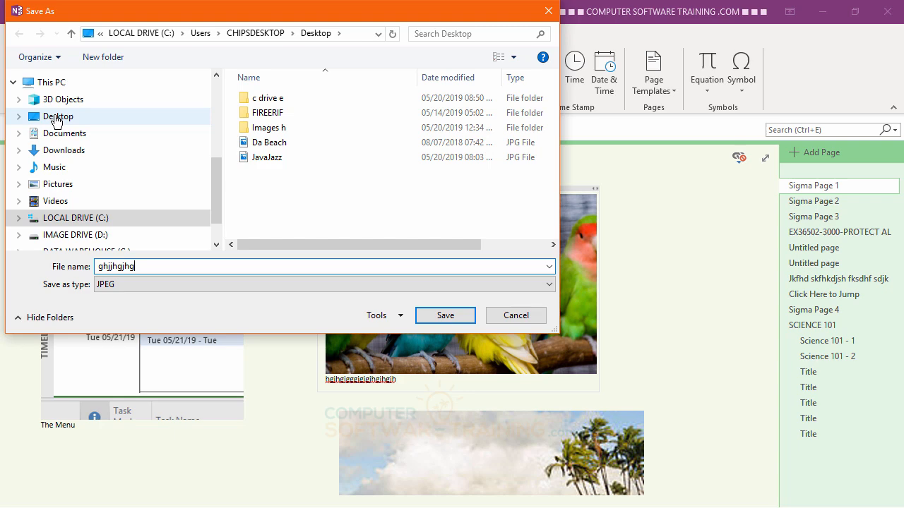
{"action": "left_click", "coordinate": [57, 119]}
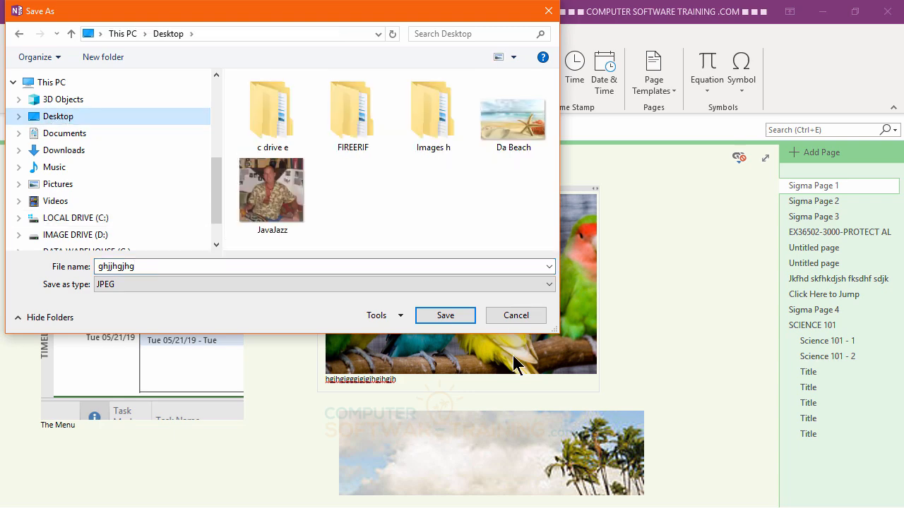
{"action": "left_click", "coordinate": [443, 317]}
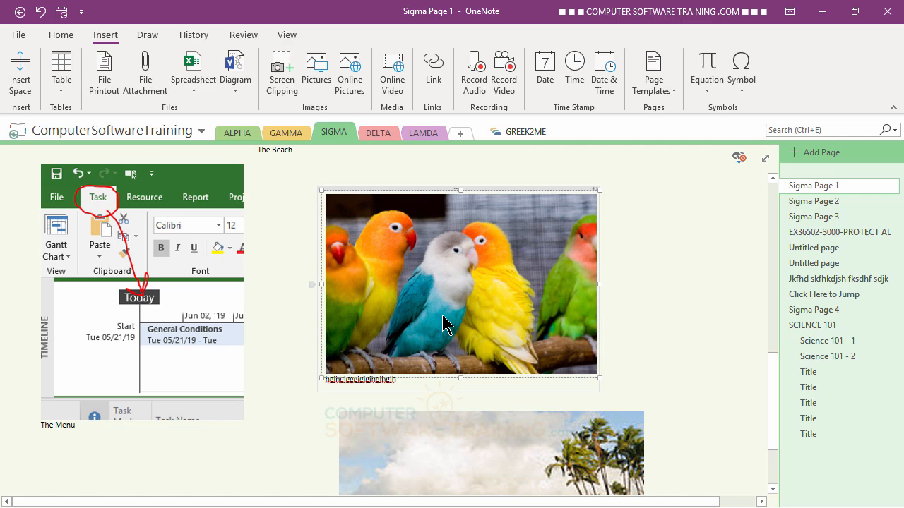
Look through other pages of the Sigma section and open Sigma Page 4 at the empty space below its text
{"action": "scroll", "coordinate": [656, 300], "scroll_direction": "down", "scroll_amount": 3}
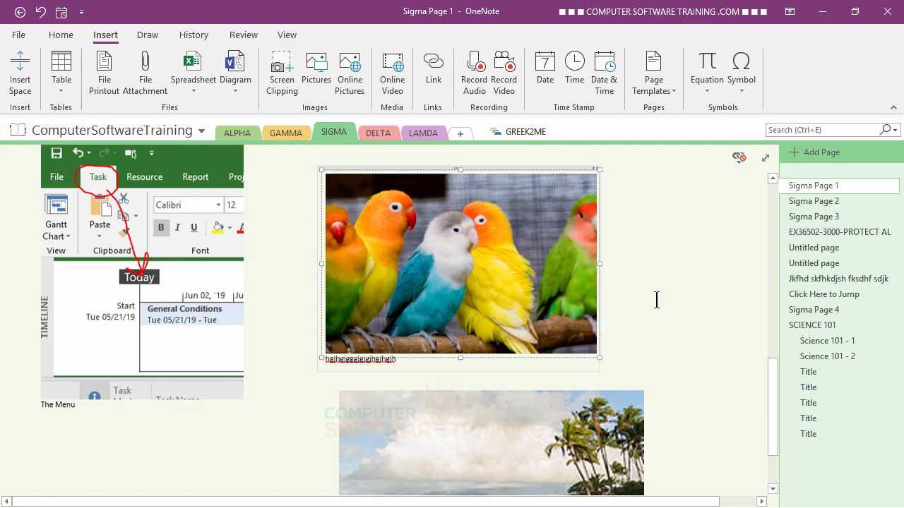
{"action": "scroll", "coordinate": [656, 301], "scroll_direction": "up", "scroll_amount": 5}
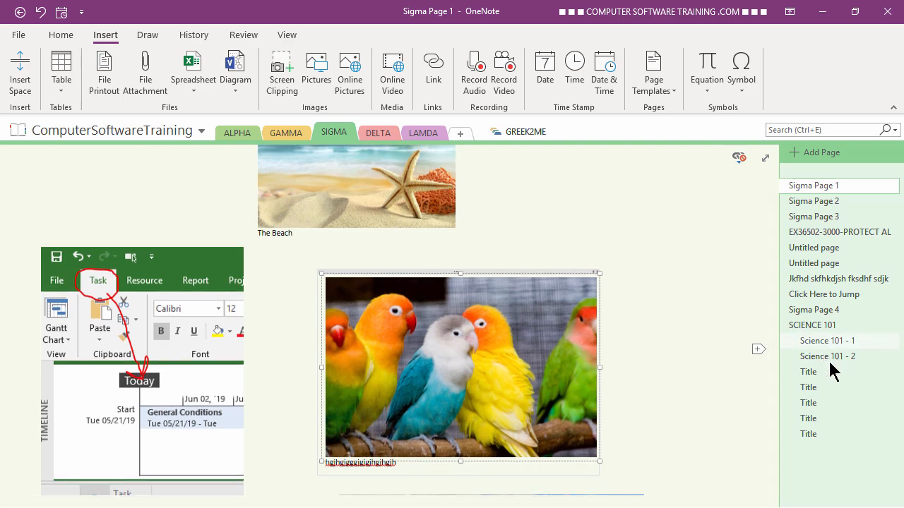
{"action": "left_click", "coordinate": [810, 248]}
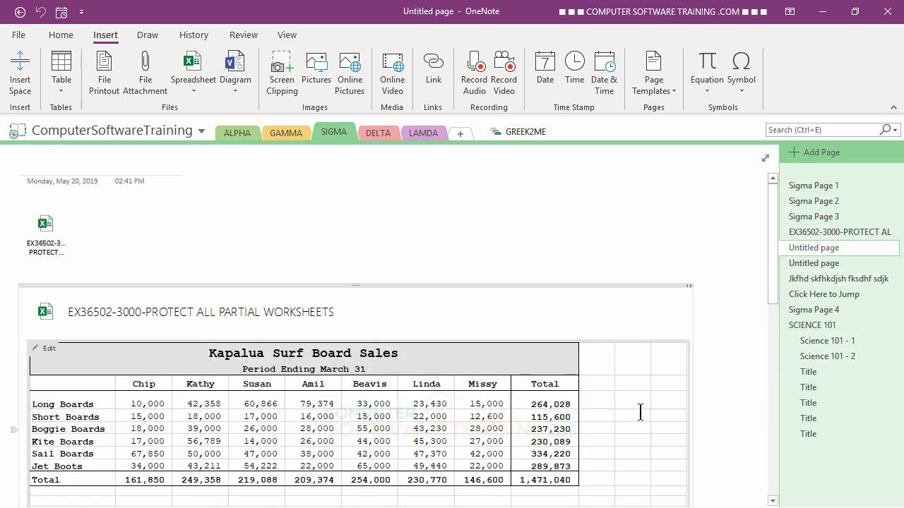
{"action": "scroll", "coordinate": [640, 413], "scroll_direction": "down", "scroll_amount": 10}
{"action": "left_click", "coordinate": [811, 387]}
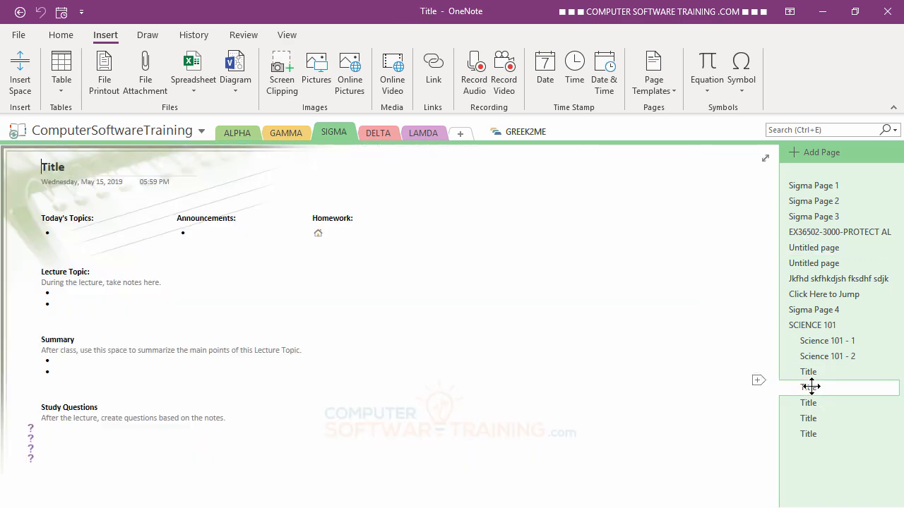
{"action": "left_click", "coordinate": [807, 309]}
{"action": "scroll", "coordinate": [511, 379], "scroll_direction": "down", "scroll_amount": 5}
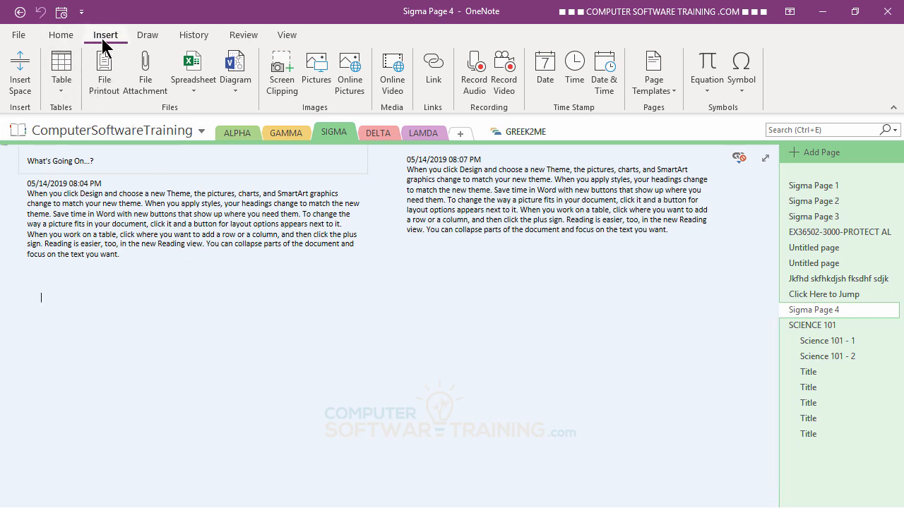
Insert the ghjjhgjhg picture file from the Desktop below the first text block on Sigma Page 4
{"action": "left_click", "coordinate": [321, 63]}
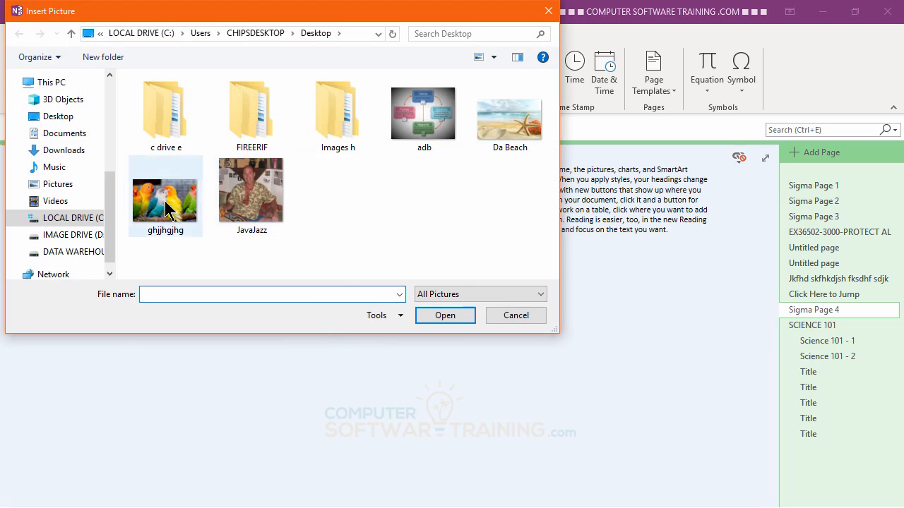
{"action": "left_click", "coordinate": [152, 225]}
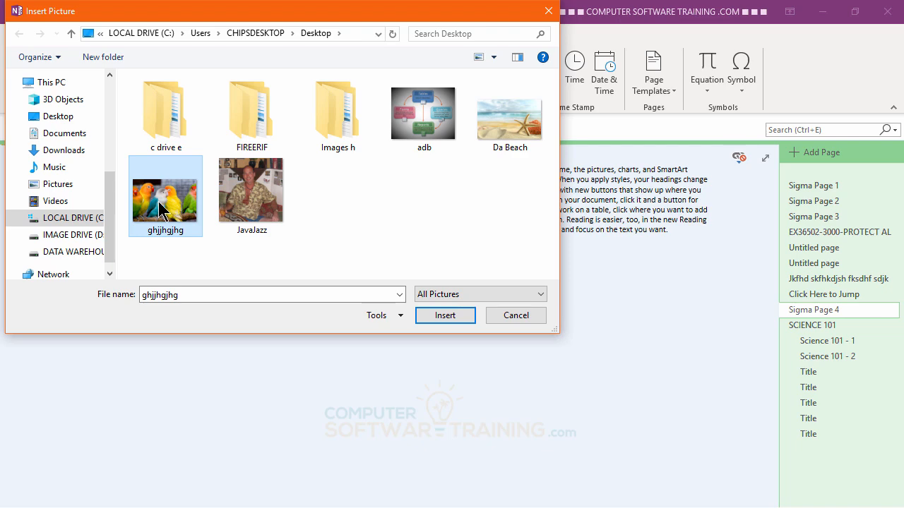
{"action": "double_click", "coordinate": [159, 210]}
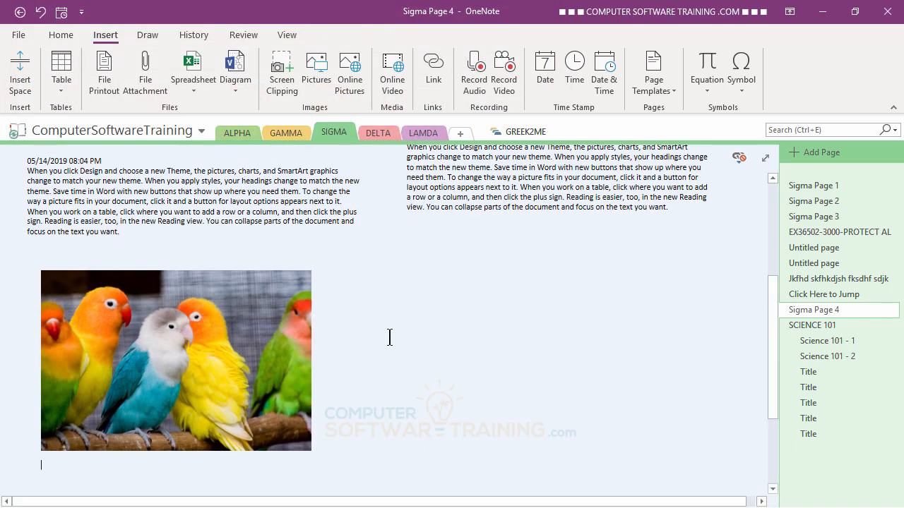
Shrink the inserted lovebirds picture proportionally to about 85% of its width and deselect it
{"action": "left_click", "coordinate": [171, 334]}
{"action": "left_click_drag", "start_coordinate": [315, 457], "coordinate": [276, 430]}
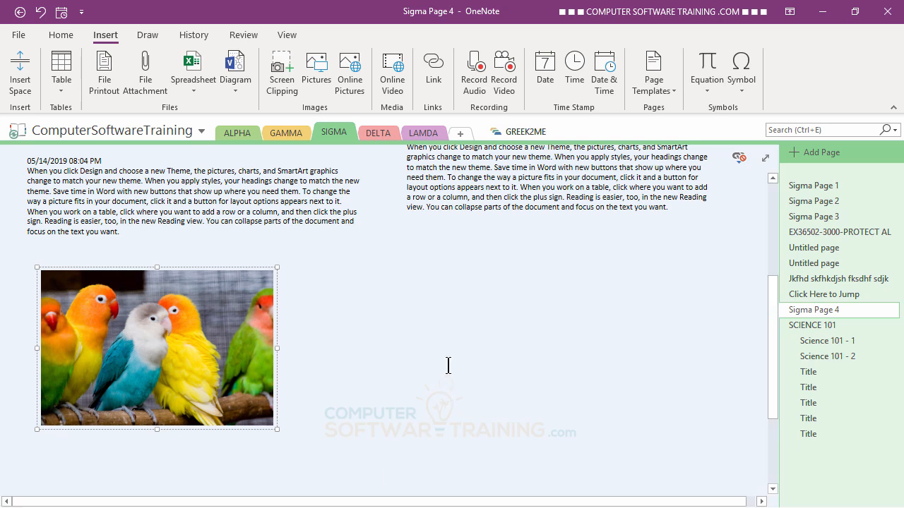
{"action": "left_click", "coordinate": [453, 336]}
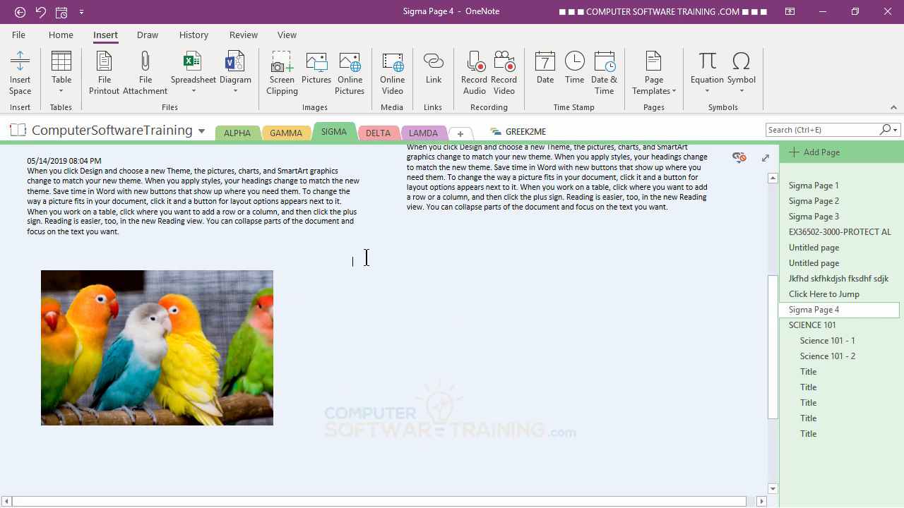
View the online video dialog with its video address field and close it without inserting a video
{"action": "left_click", "coordinate": [394, 75]}
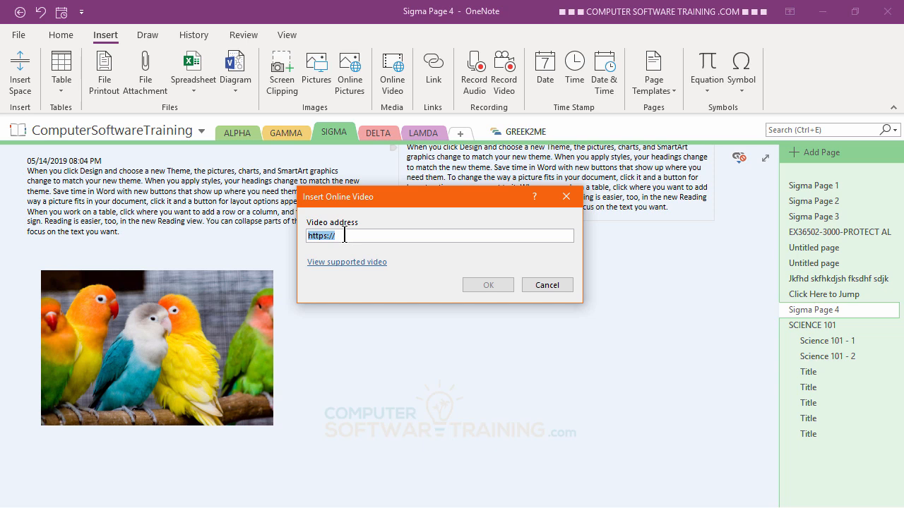
{"action": "left_click", "coordinate": [548, 286]}
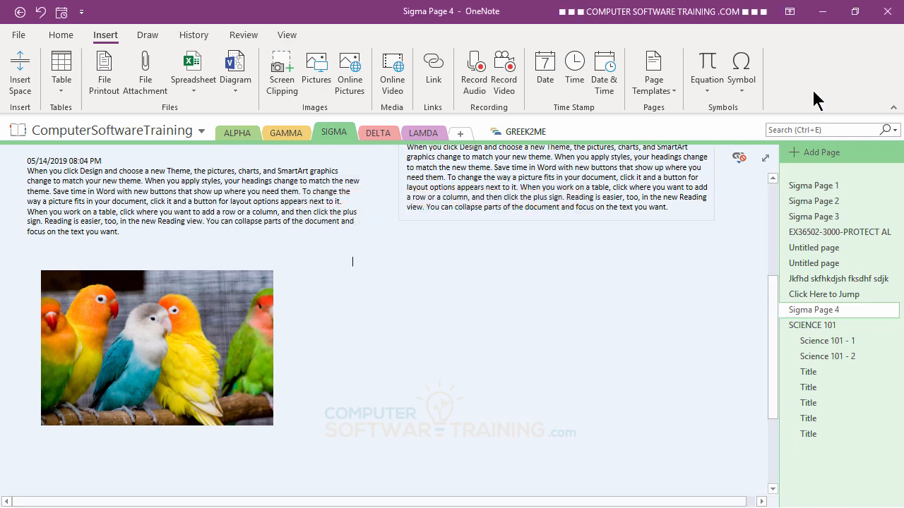
Minimize OneNote and close the Residential Construction plan in Project without saving its changes, leaving the YouTube browser window
{"action": "left_click", "coordinate": [824, 13]}
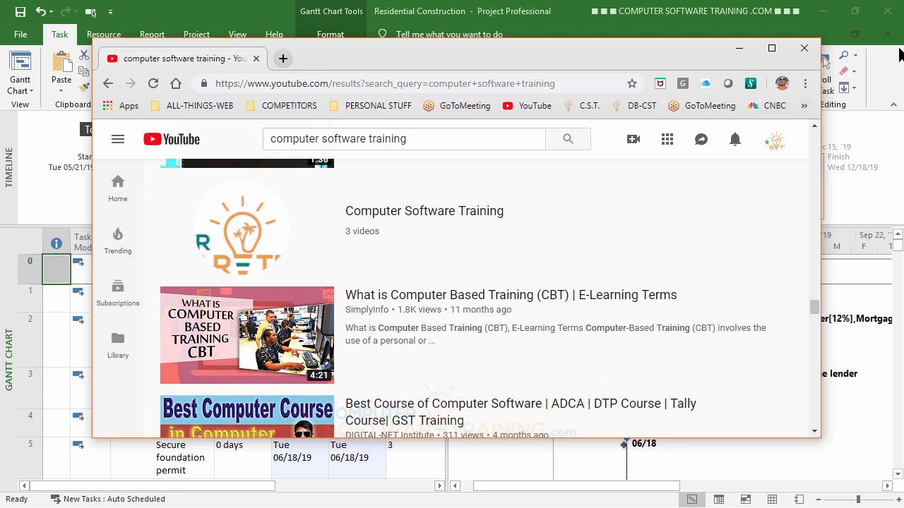
{"action": "left_click", "coordinate": [888, 11]}
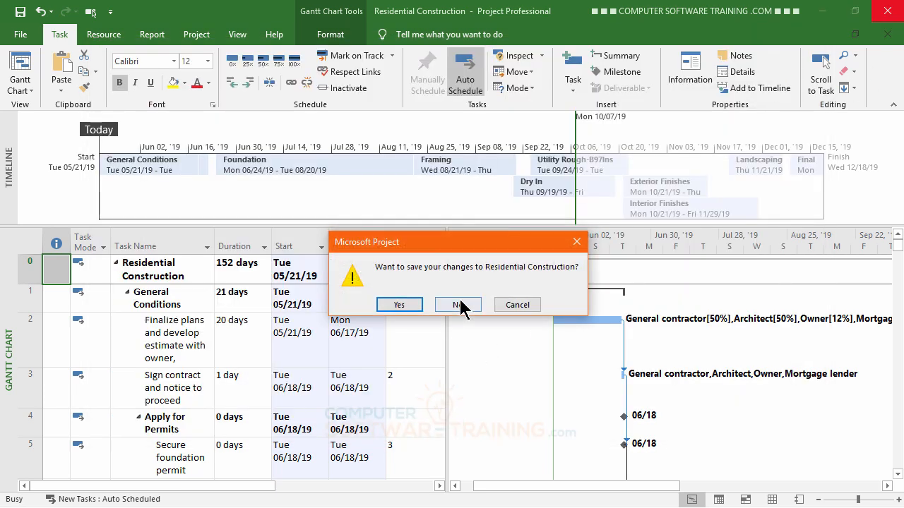
{"action": "left_click", "coordinate": [457, 305]}
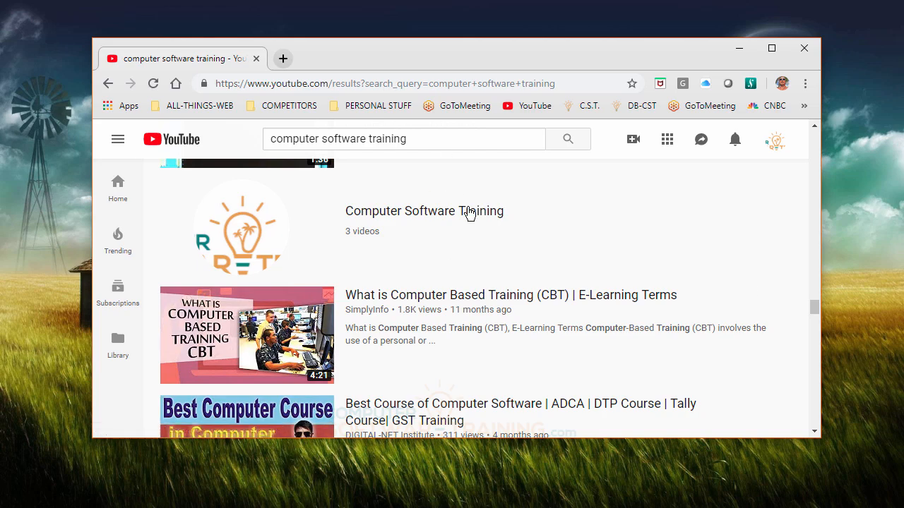
Find the Computer Software Training channel with 3 videos in the YouTube search results and open it
{"action": "scroll", "coordinate": [473, 226], "scroll_direction": "up", "scroll_amount": 10}
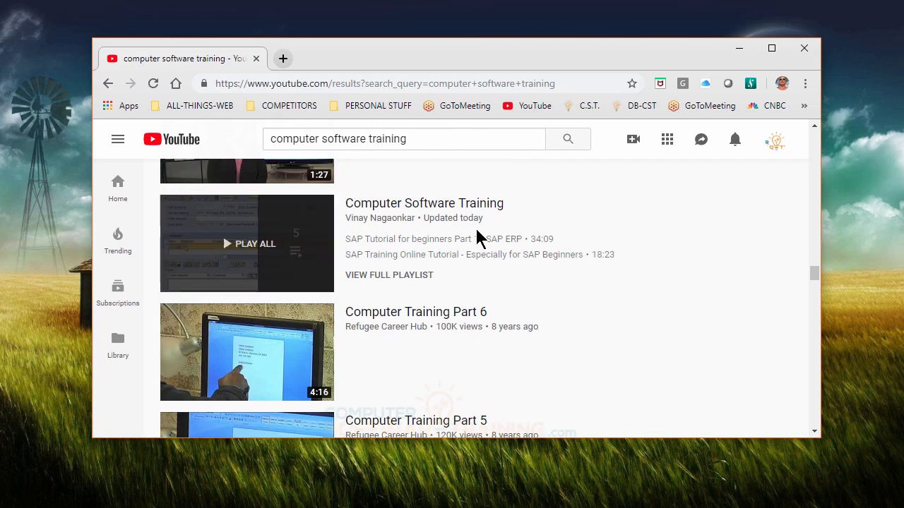
{"action": "scroll", "coordinate": [477, 238], "scroll_direction": "up", "scroll_amount": 1}
{"action": "scroll", "coordinate": [478, 233], "scroll_direction": "down", "scroll_amount": 7}
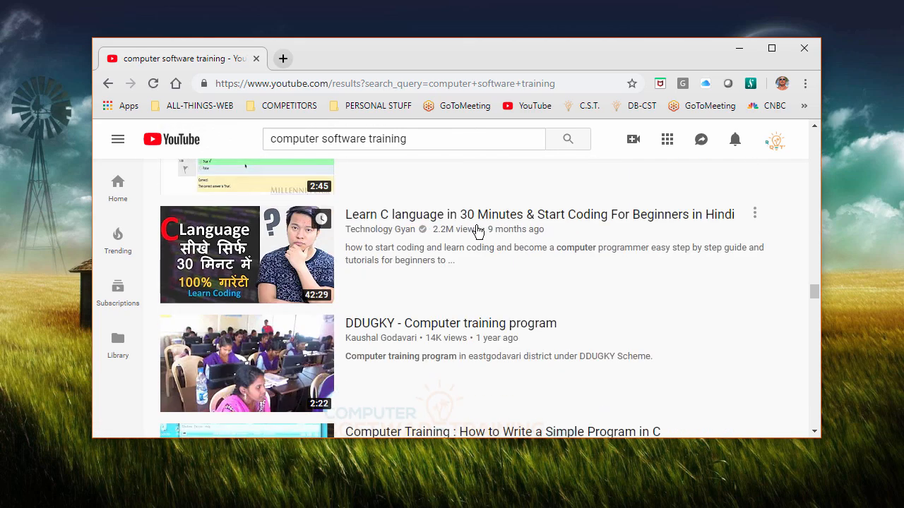
{"action": "scroll", "coordinate": [478, 231], "scroll_direction": "down", "scroll_amount": 5}
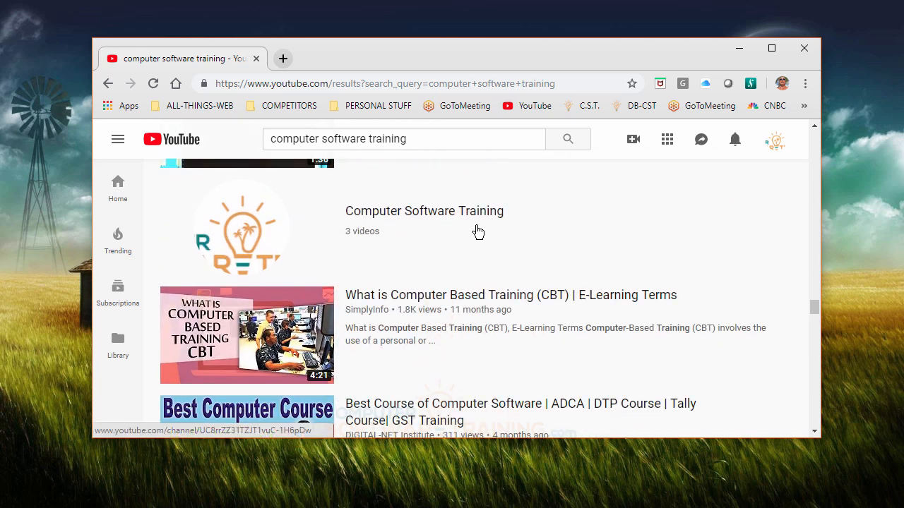
{"action": "left_click", "coordinate": [277, 224]}
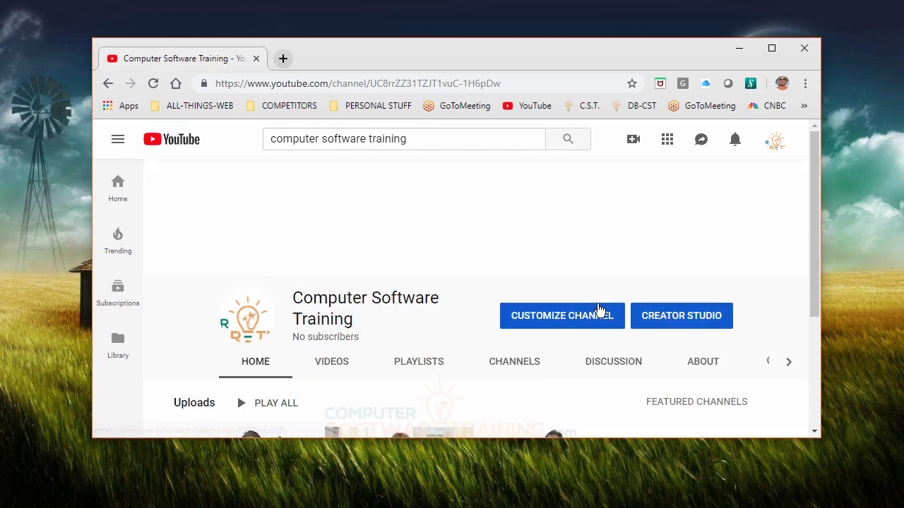
Open the Best Webinar Computer Software Training video from the channel's uploads
{"action": "scroll", "coordinate": [570, 288], "scroll_direction": "down", "scroll_amount": 3}
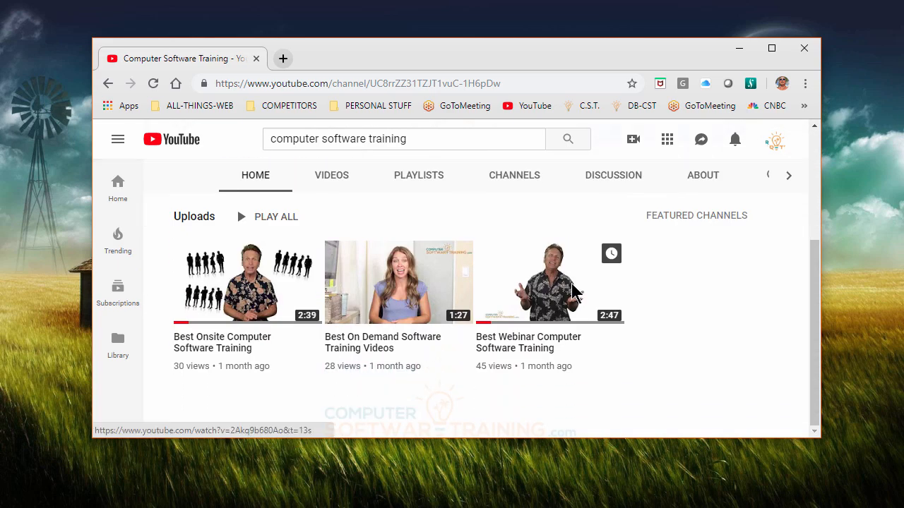
{"action": "scroll", "coordinate": [571, 288], "scroll_direction": "up", "scroll_amount": 2}
{"action": "scroll", "coordinate": [573, 290], "scroll_direction": "down", "scroll_amount": 2}
{"action": "left_click", "coordinate": [542, 286]}
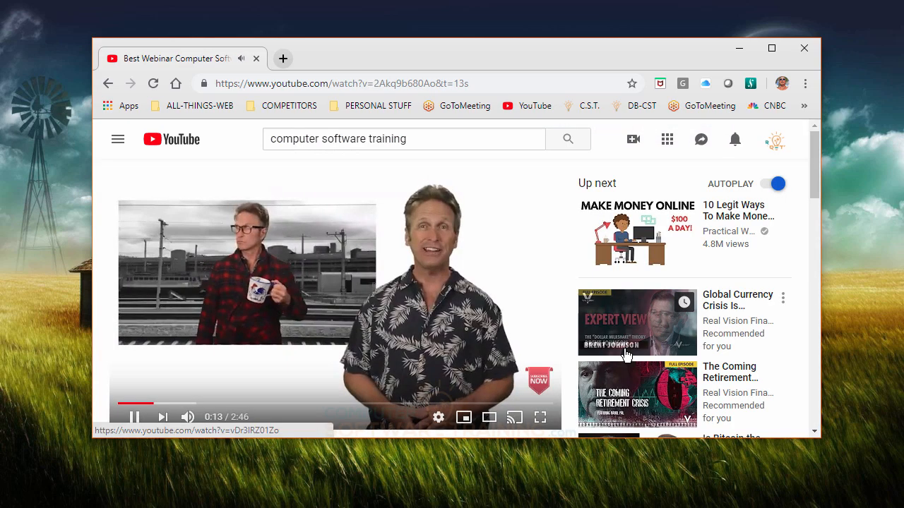
Rewind the Best Webinar Computer Software Training video to its beginning, play a few seconds and pause it
{"action": "scroll", "coordinate": [626, 355], "scroll_direction": "down", "scroll_amount": 2}
{"action": "scroll", "coordinate": [419, 364], "scroll_direction": "up", "scroll_amount": 2}
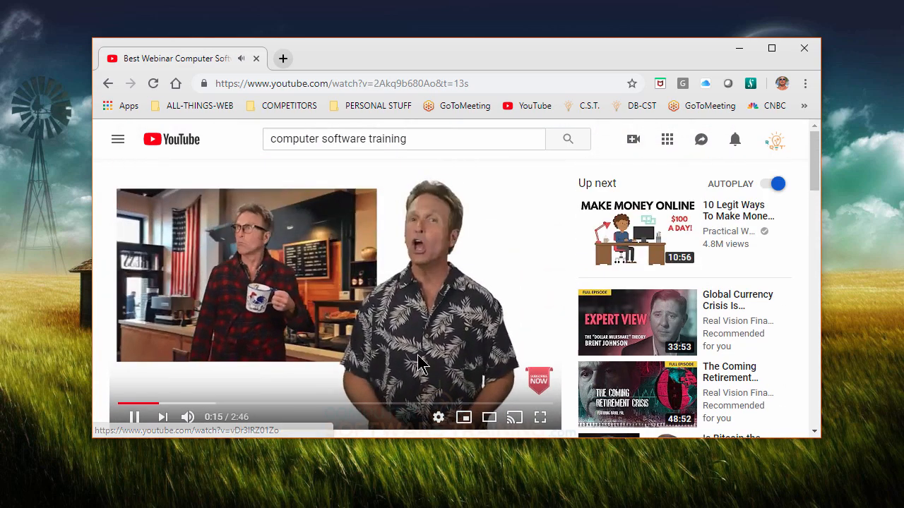
{"action": "scroll", "coordinate": [420, 363], "scroll_direction": "down", "scroll_amount": 1}
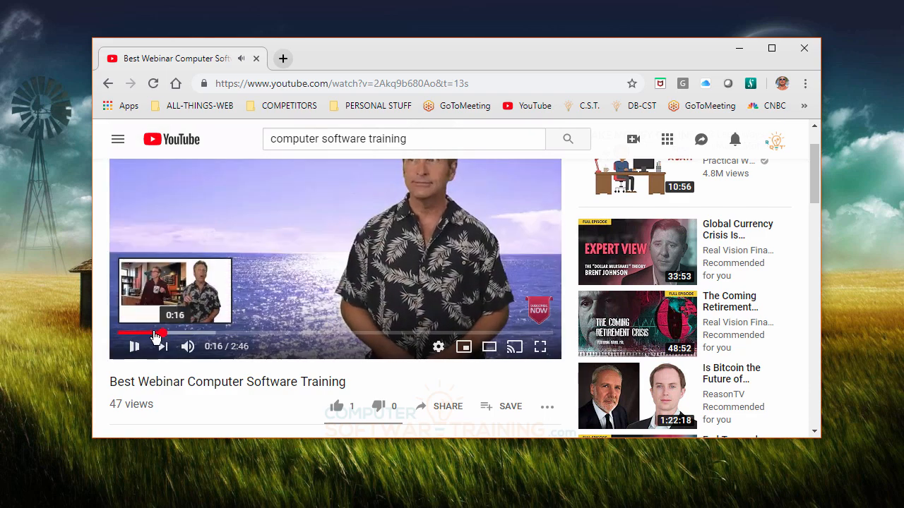
{"action": "left_click_drag", "start_coordinate": [154, 334], "coordinate": [118, 334]}
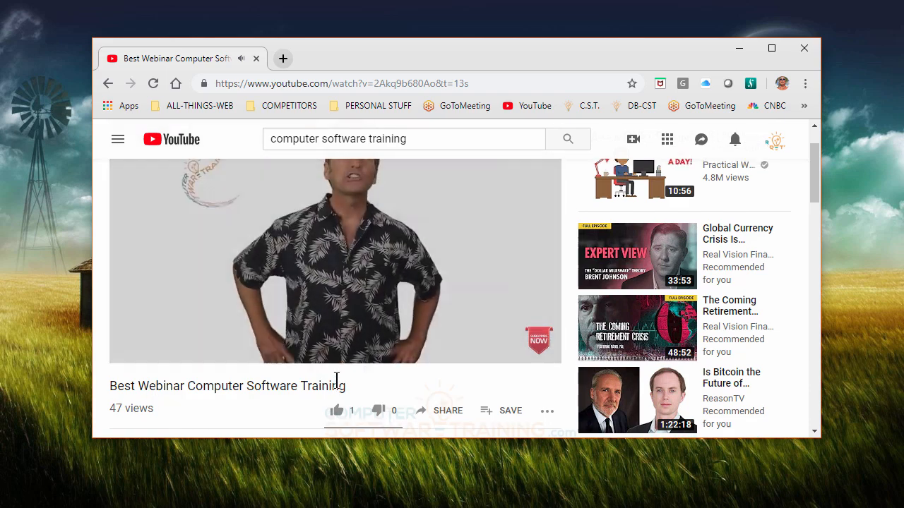
{"action": "scroll", "coordinate": [337, 380], "scroll_direction": "up", "scroll_amount": 1}
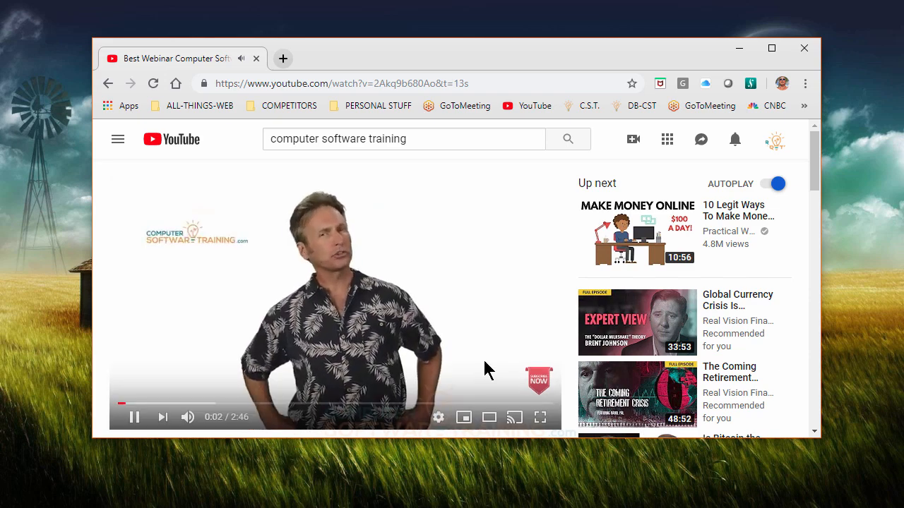
{"action": "scroll", "coordinate": [485, 363], "scroll_direction": "down", "scroll_amount": 1}
{"action": "scroll", "coordinate": [484, 367], "scroll_direction": "up", "scroll_amount": 1}
{"action": "scroll", "coordinate": [485, 369], "scroll_direction": "down", "scroll_amount": 1}
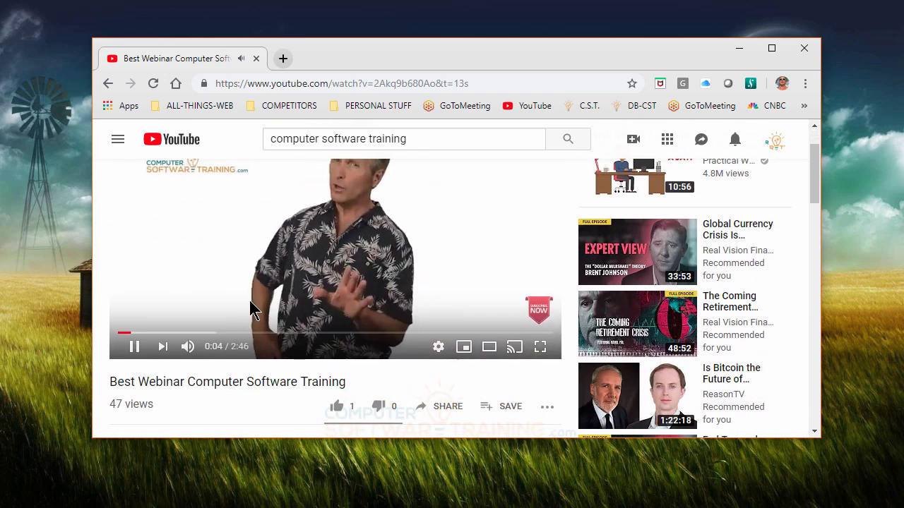
{"action": "left_click", "coordinate": [134, 347]}
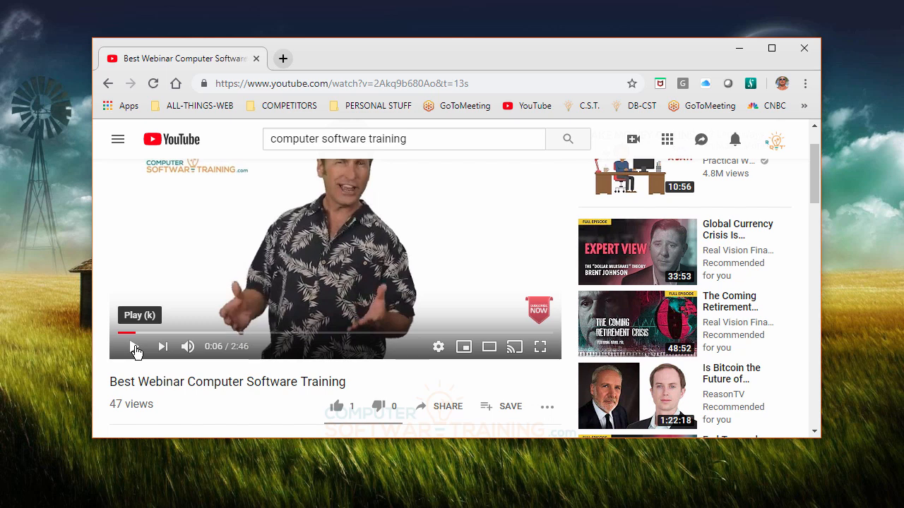
Copy the share link of the Best Webinar Computer Software Training video and close the browser to return to OneNote
{"action": "scroll", "coordinate": [456, 403], "scroll_direction": "down", "scroll_amount": 2}
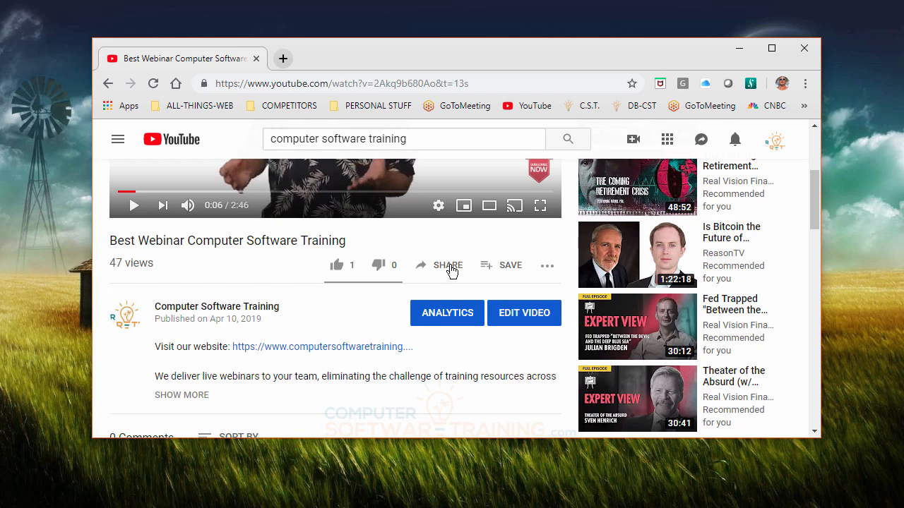
{"action": "left_click", "coordinate": [447, 268]}
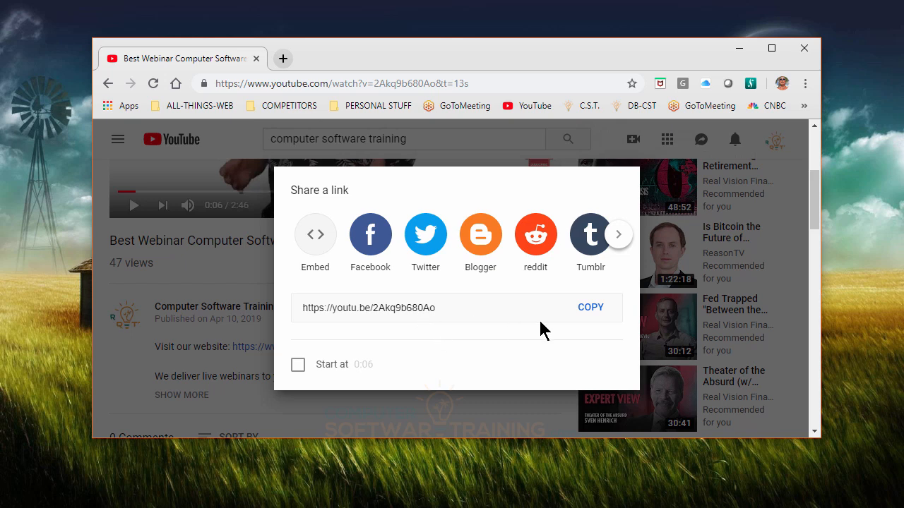
{"action": "left_click", "coordinate": [592, 310]}
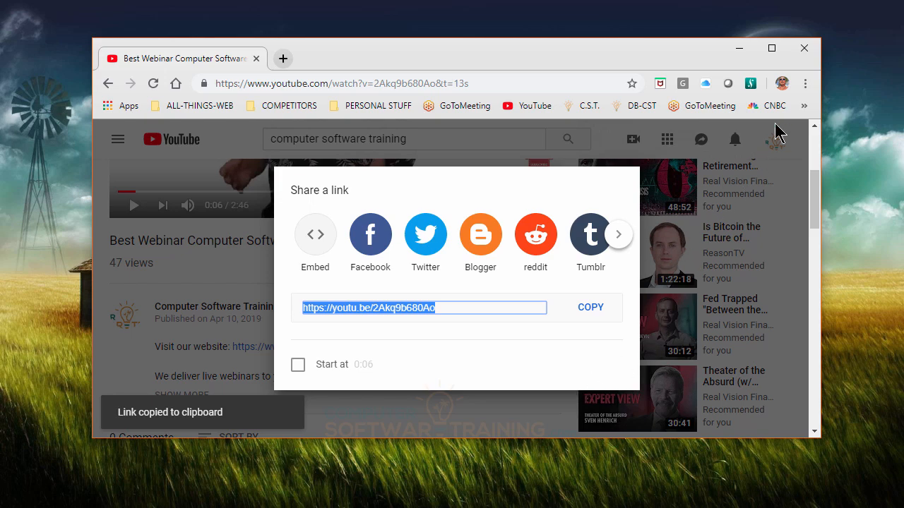
{"action": "left_click", "coordinate": [801, 47]}
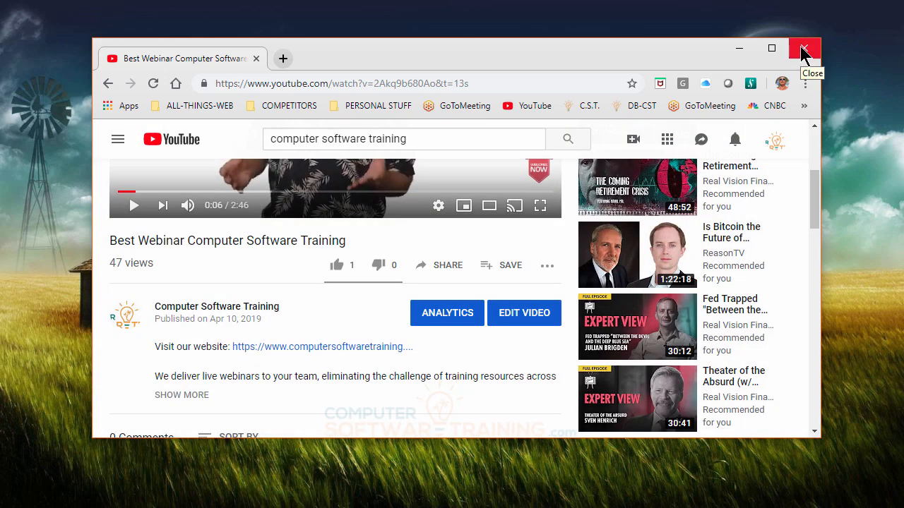
{"action": "left_click", "coordinate": [803, 50]}
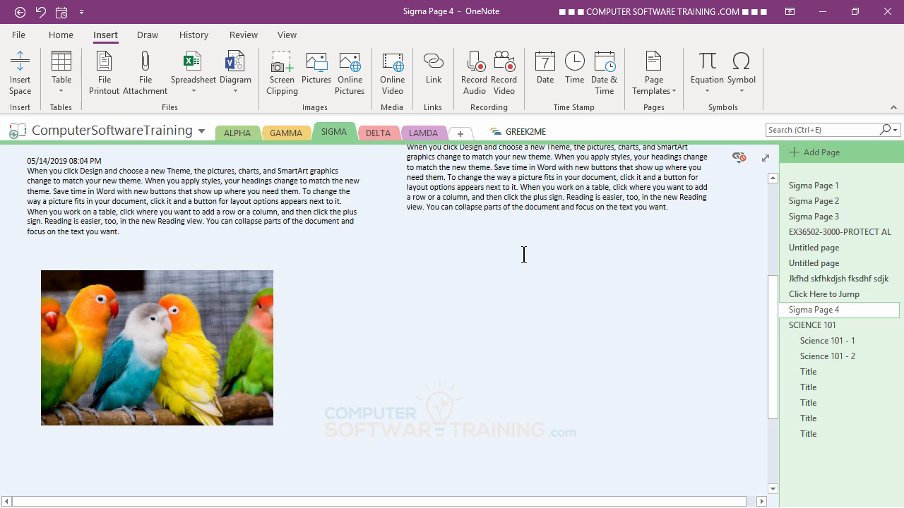
{"action": "left_click", "coordinate": [397, 73]}
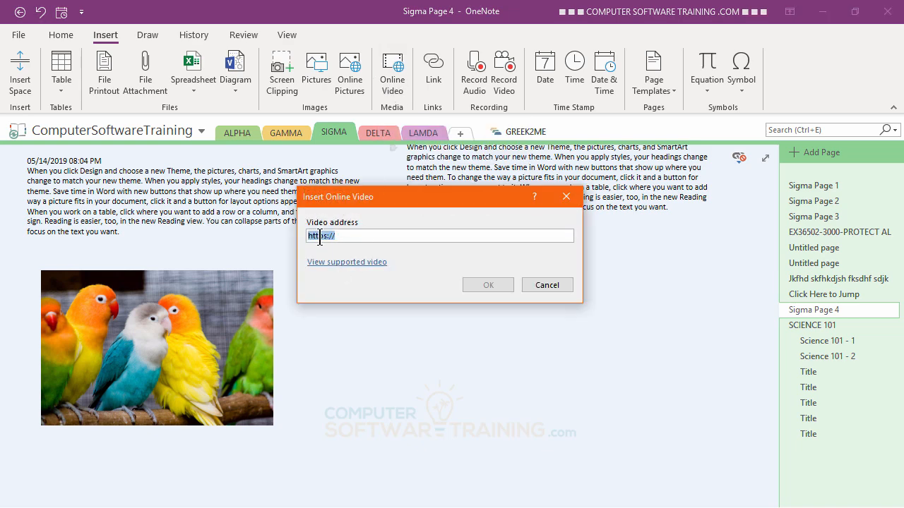
{"action": "right_click", "coordinate": [320, 238]}
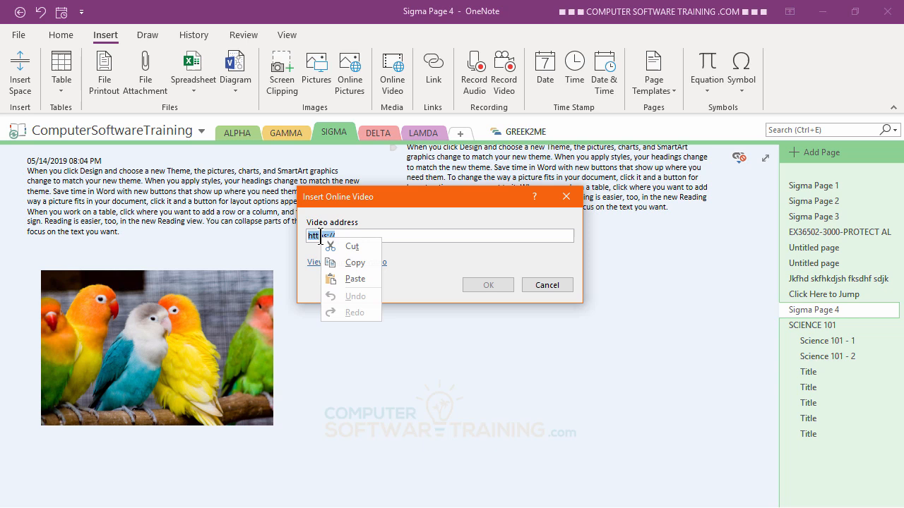
{"action": "left_click", "coordinate": [353, 278]}
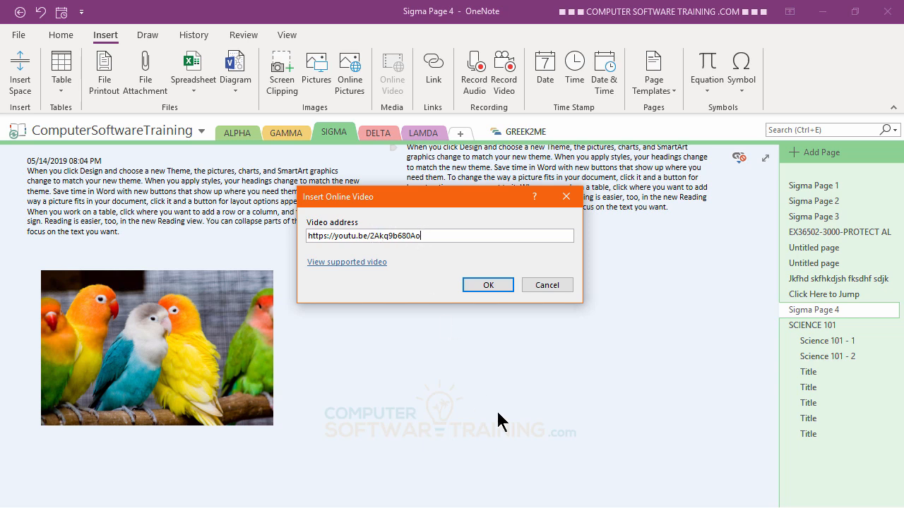
{"action": "left_click", "coordinate": [487, 285]}
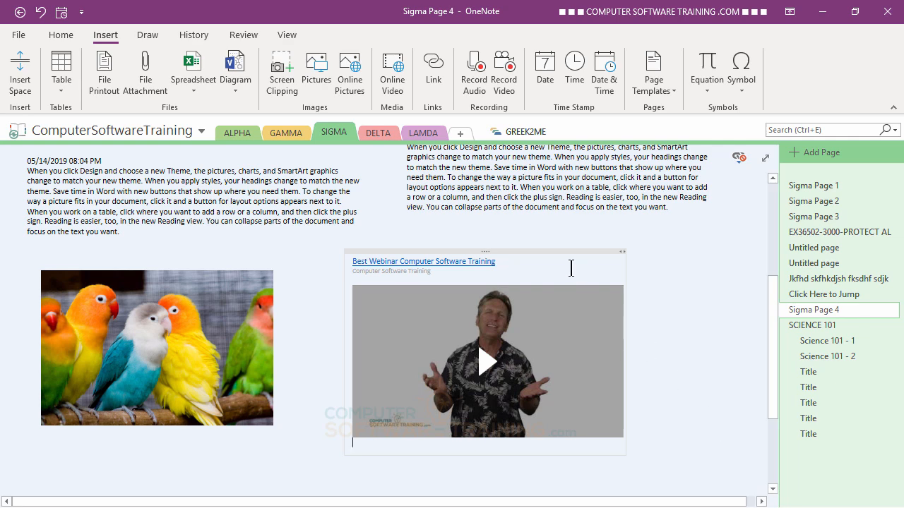
Move the video container slightly closer to the lovebirds picture, then play and pause the video on the page
{"action": "left_click_drag", "start_coordinate": [560, 252], "coordinate": [532, 252]}
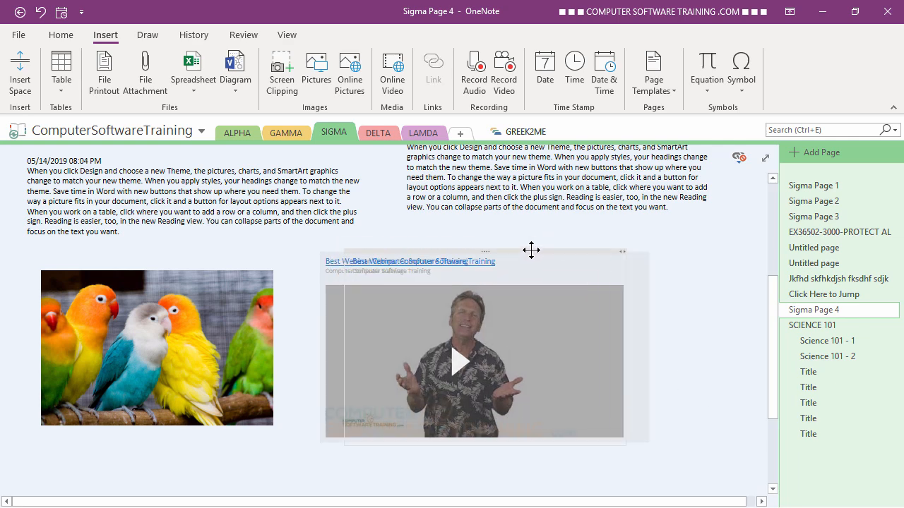
{"action": "left_click", "coordinate": [723, 400]}
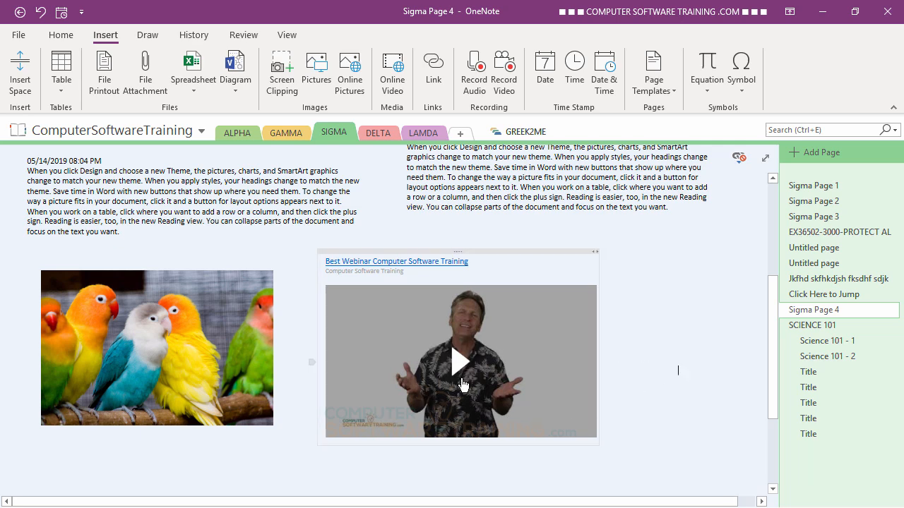
{"action": "left_click", "coordinate": [459, 364]}
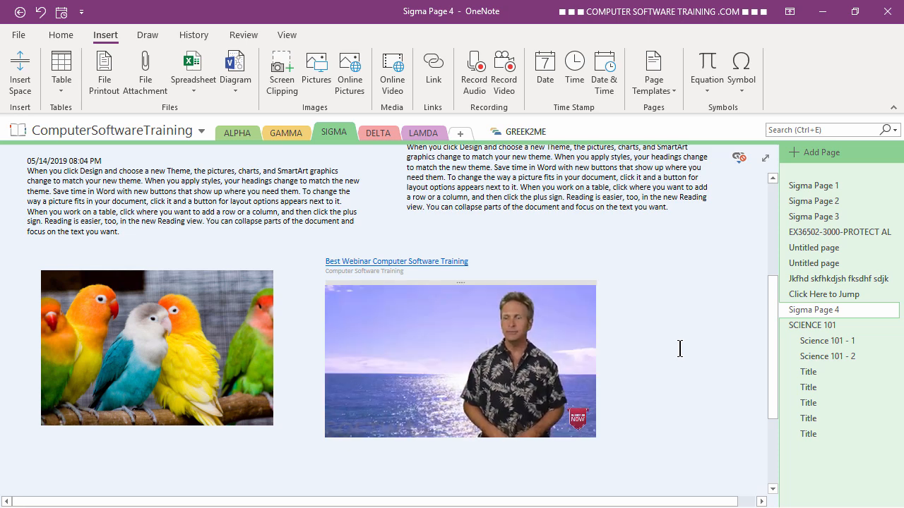
{"action": "left_click", "coordinate": [415, 355]}
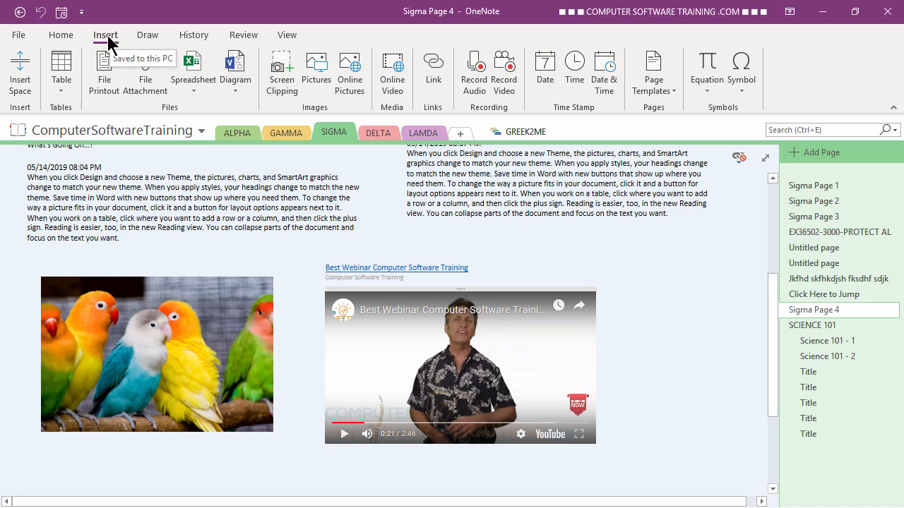
Record about 49 seconds of audio beside the video and add the text "Dfsfdsfdsf sdfdf dsfdsfdsf sdf usfdsfsdf sd" below the recording
{"action": "left_click", "coordinate": [475, 82]}
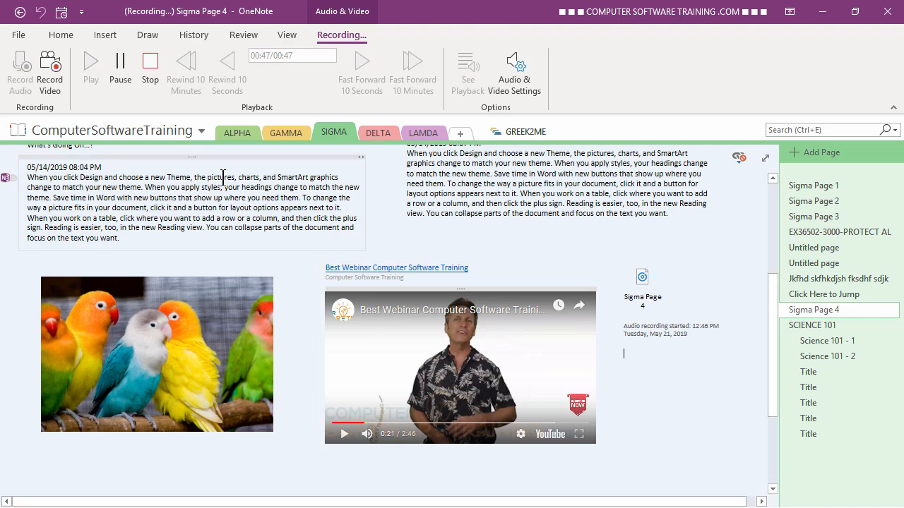
{"action": "left_click", "coordinate": [150, 67]}
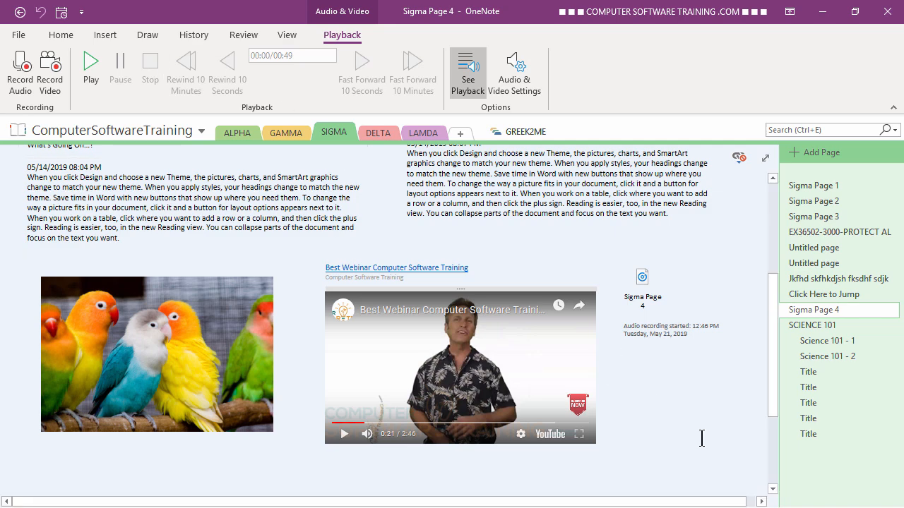
{"action": "left_click", "coordinate": [639, 367]}
{"action": "type", "text": "Dfsfdsfdsf sdfdf dsfdsfdsf sdf usfdsfsdf sd"}
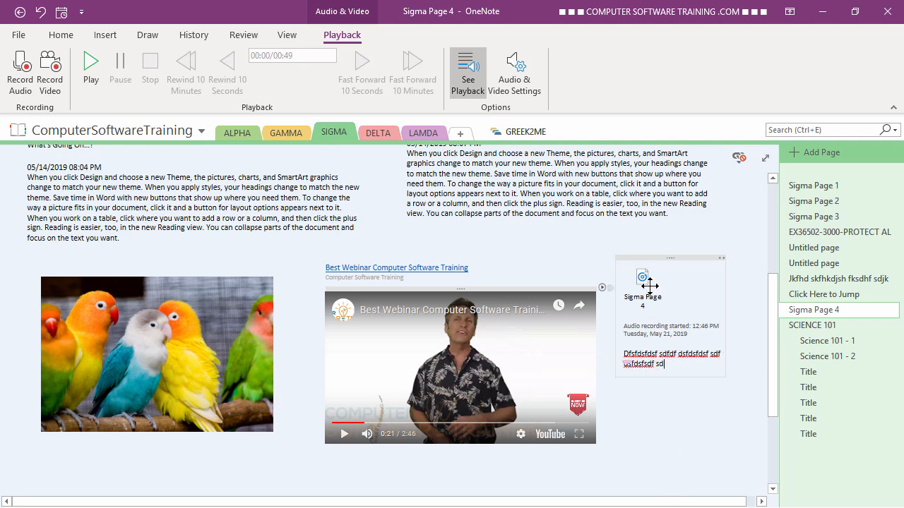
Play back the Sigma Page 4 audio recording for about 20 seconds and stop it
{"action": "scroll", "coordinate": [686, 480], "scroll_direction": "down", "scroll_amount": 1}
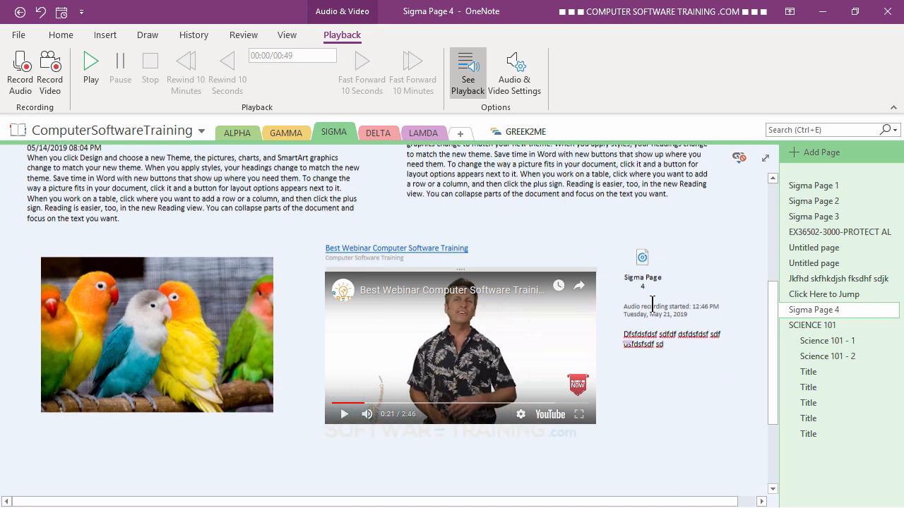
{"action": "left_click", "coordinate": [640, 257]}
{"action": "double_click", "coordinate": [640, 257]}
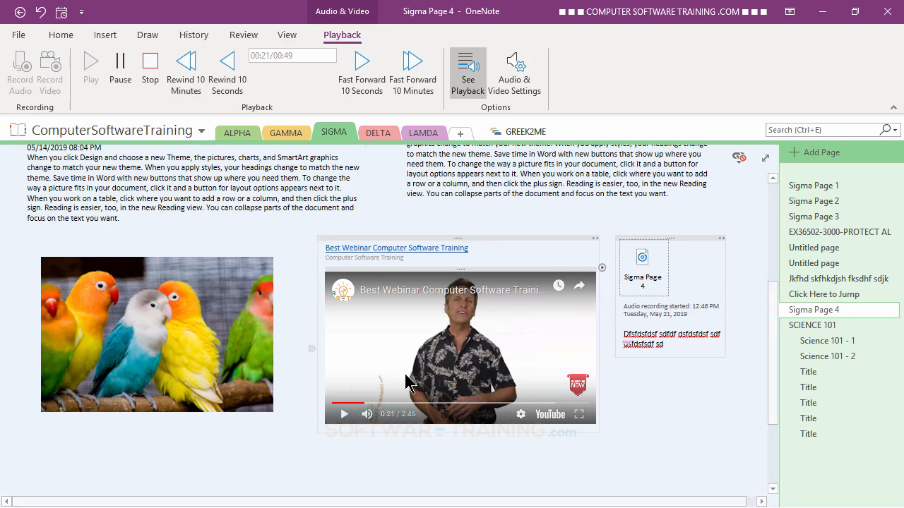
{"action": "left_click", "coordinate": [148, 71]}
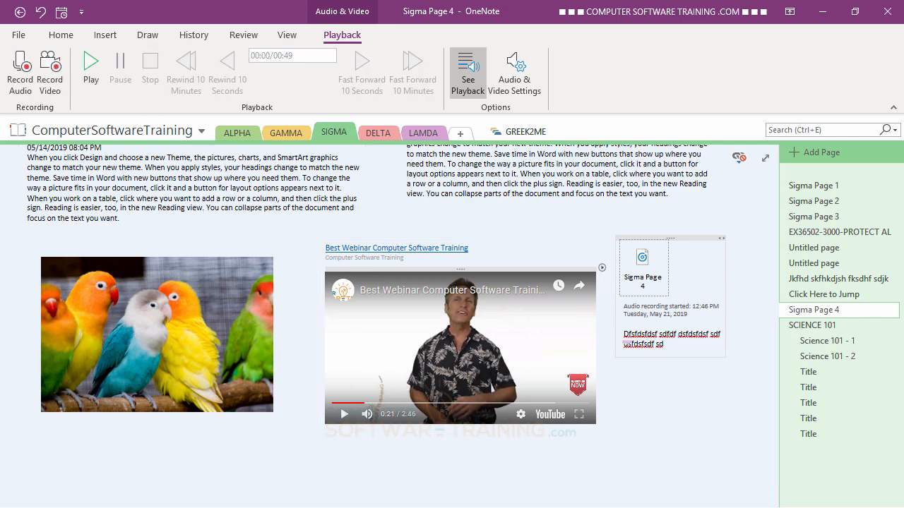
Record about 33 seconds of video below the Sigma Page 4 audio recording and add the text "Gfgfdgfdgfdg fdgfd gdf" under it
{"action": "scroll", "coordinate": [706, 427], "scroll_direction": "down", "scroll_amount": 3}
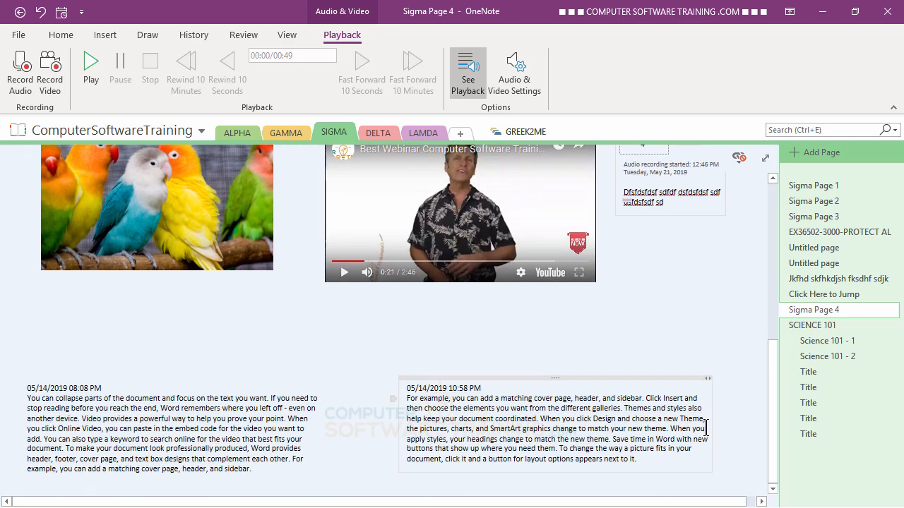
{"action": "scroll", "coordinate": [706, 428], "scroll_direction": "up", "scroll_amount": 2}
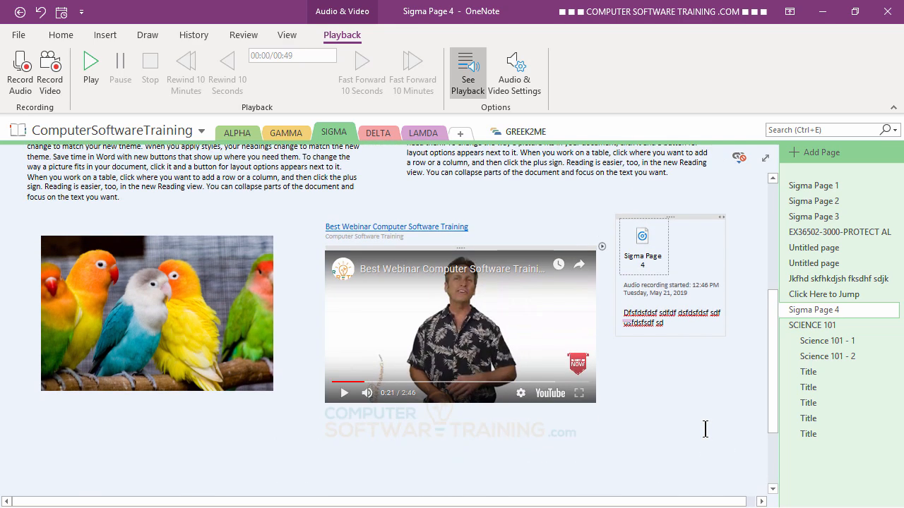
{"action": "scroll", "coordinate": [705, 429], "scroll_direction": "down", "scroll_amount": 1}
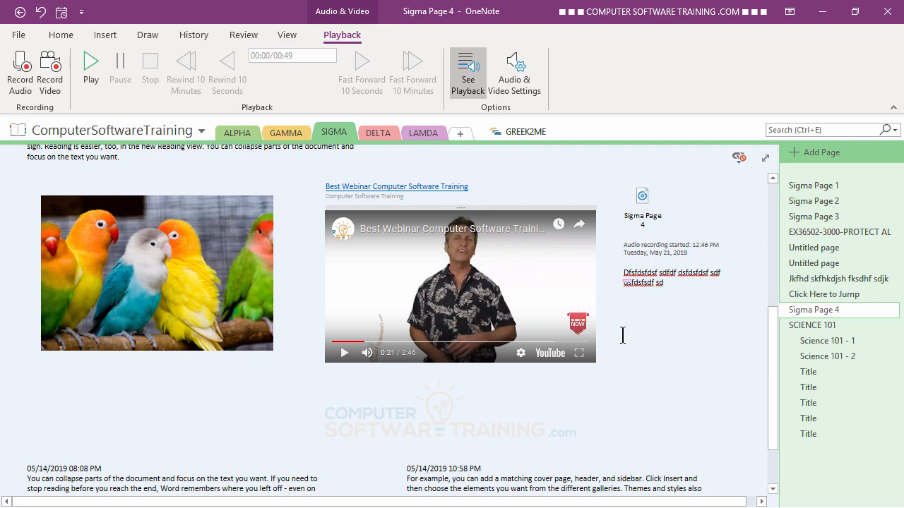
{"action": "left_click", "coordinate": [623, 335]}
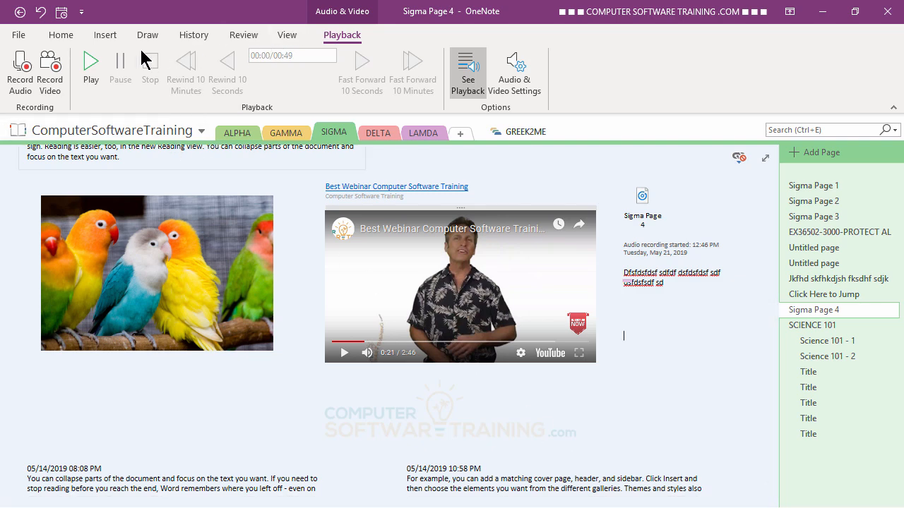
{"action": "left_click", "coordinate": [109, 35]}
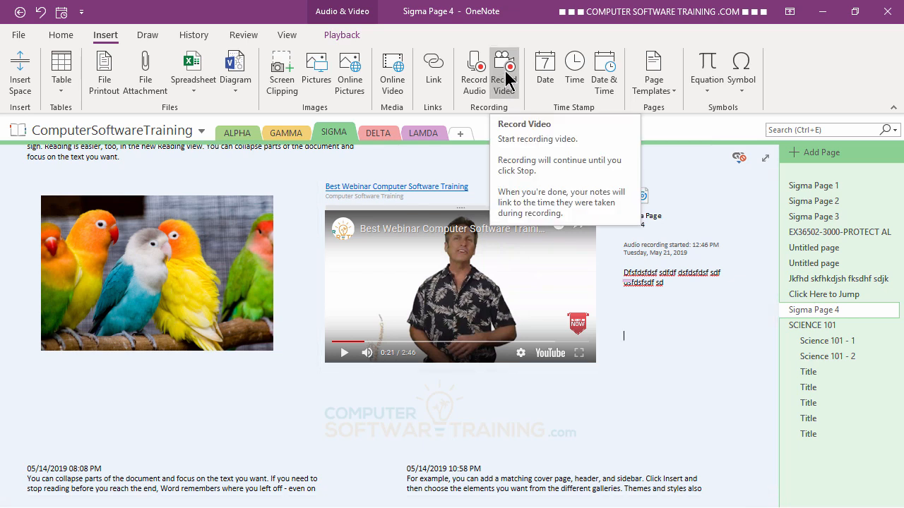
{"action": "left_click", "coordinate": [505, 73]}
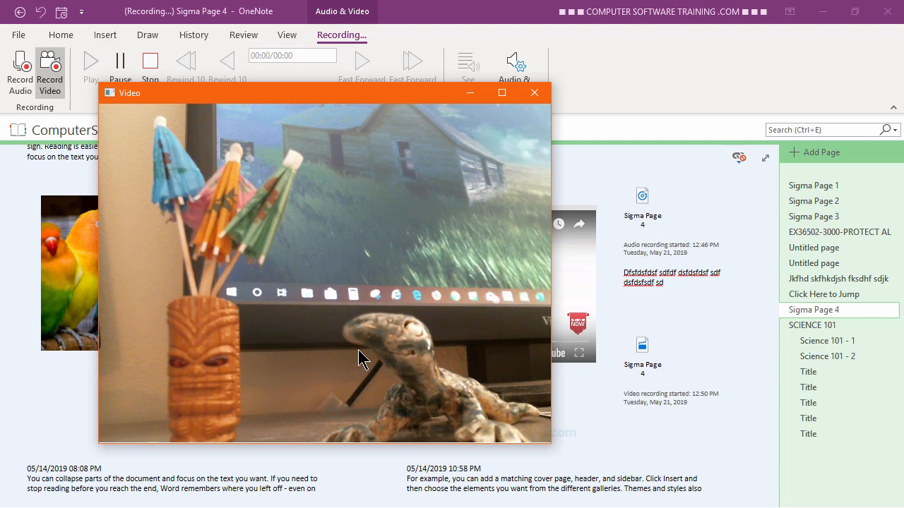
{"action": "left_click", "coordinate": [149, 67]}
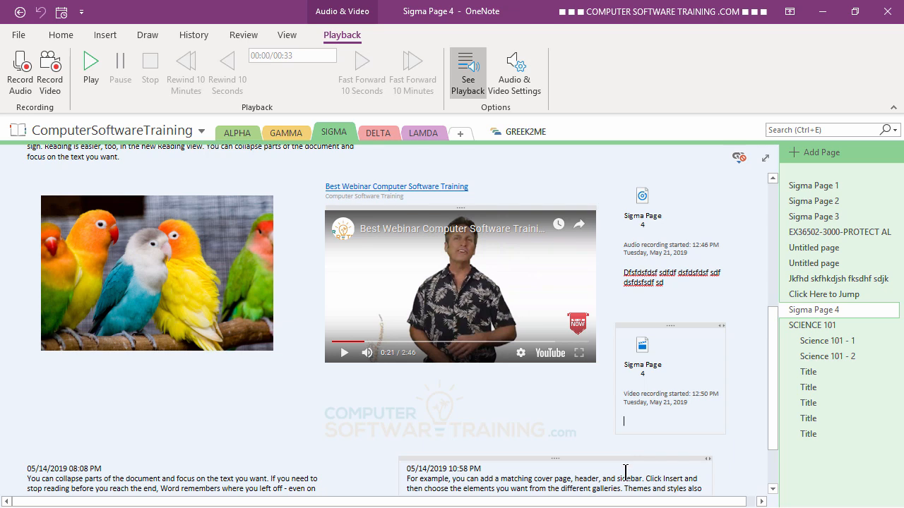
{"action": "type", "text": "Gfgfdgfdgfdg fdgfd gdf"}
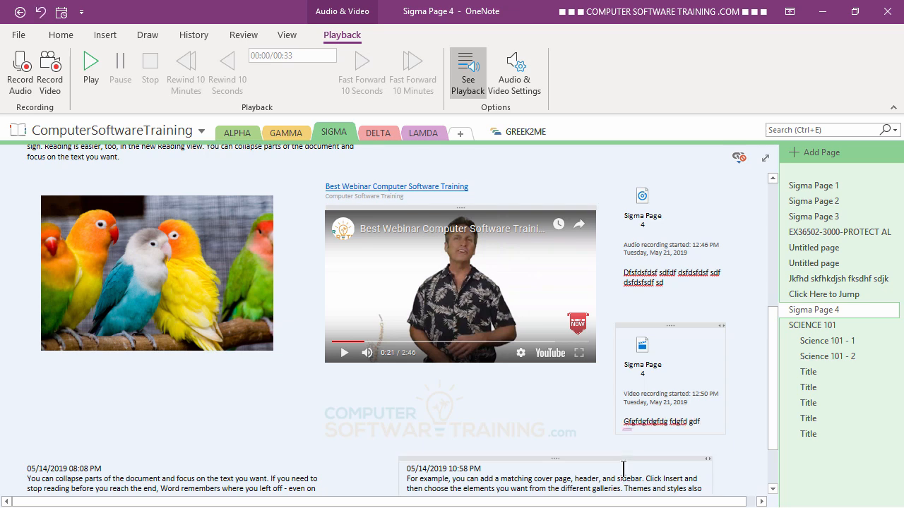
{"action": "left_click", "coordinate": [517, 419]}
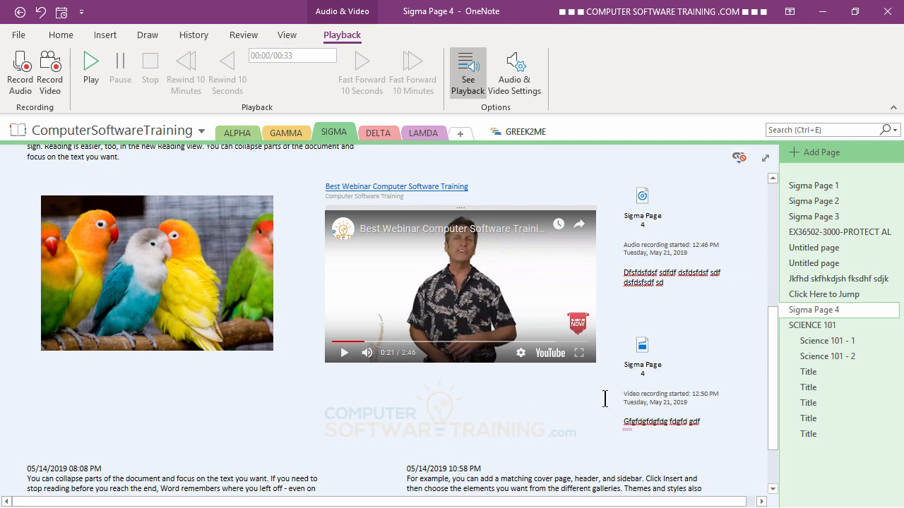
Play back the Sigma Page 4 video recording and close the video window
{"action": "double_click", "coordinate": [642, 346]}
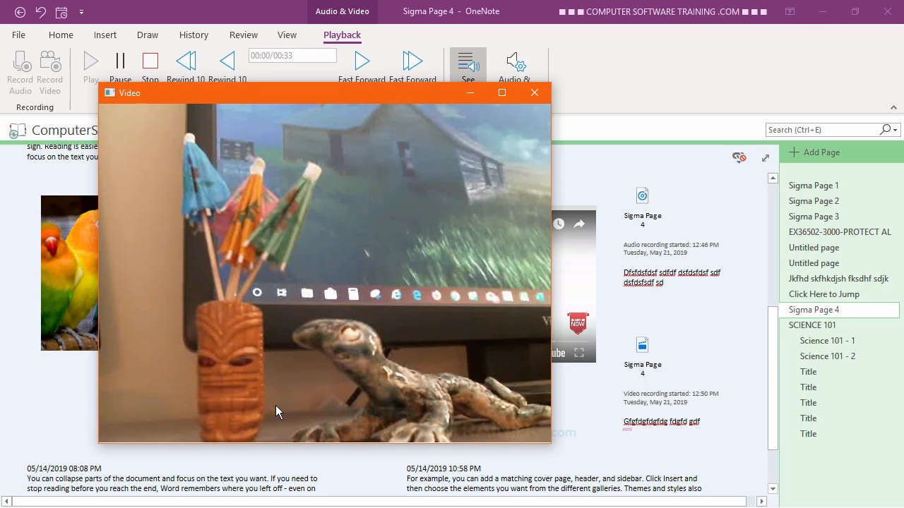
{"action": "left_click", "coordinate": [538, 97]}
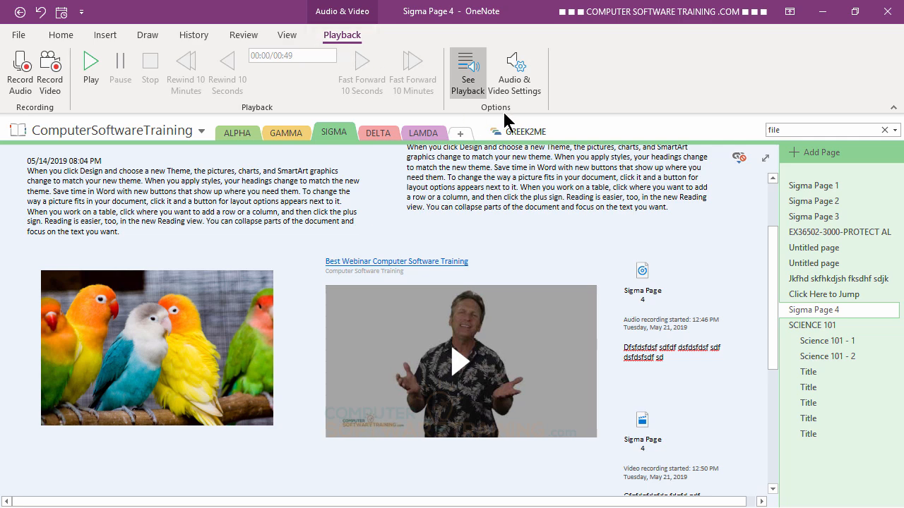
Enable searching audio and video recordings for words in the audio and video settings and apply the options
{"action": "left_click", "coordinate": [521, 76]}
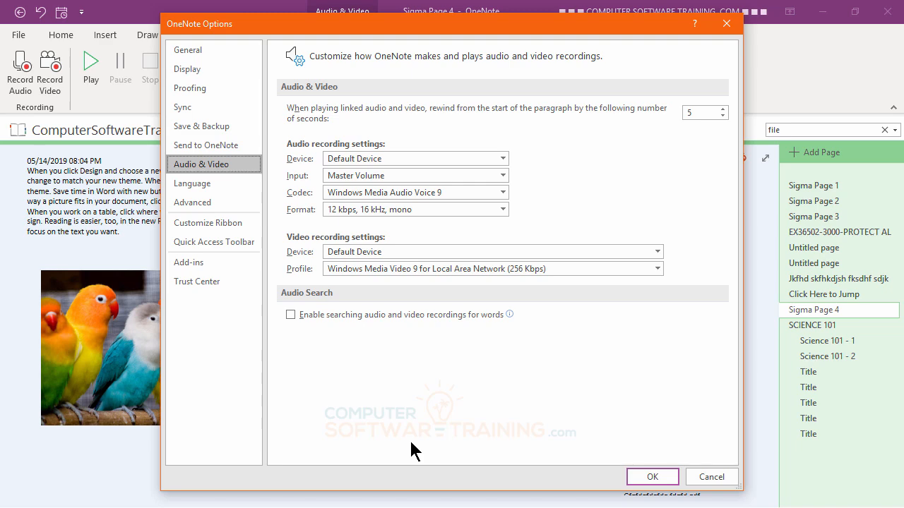
{"action": "left_click", "coordinate": [291, 316]}
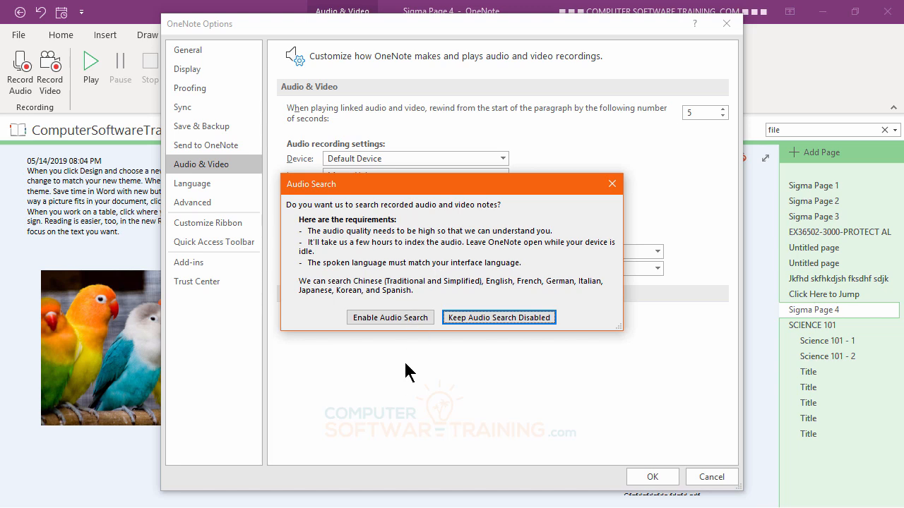
{"action": "left_click", "coordinate": [382, 319]}
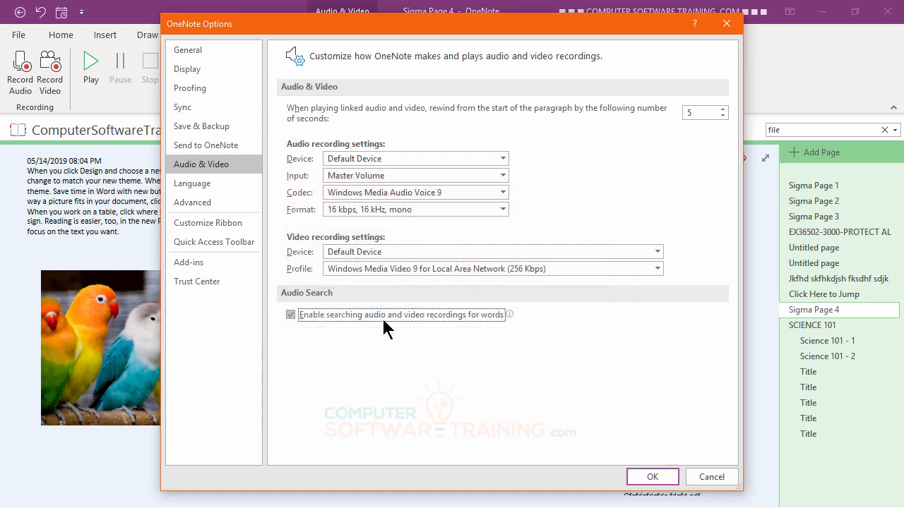
{"action": "left_click", "coordinate": [652, 478]}
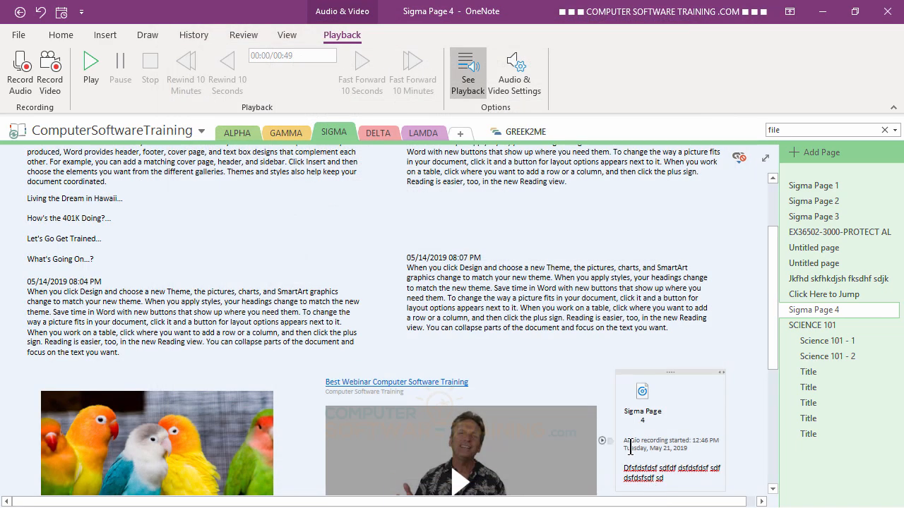